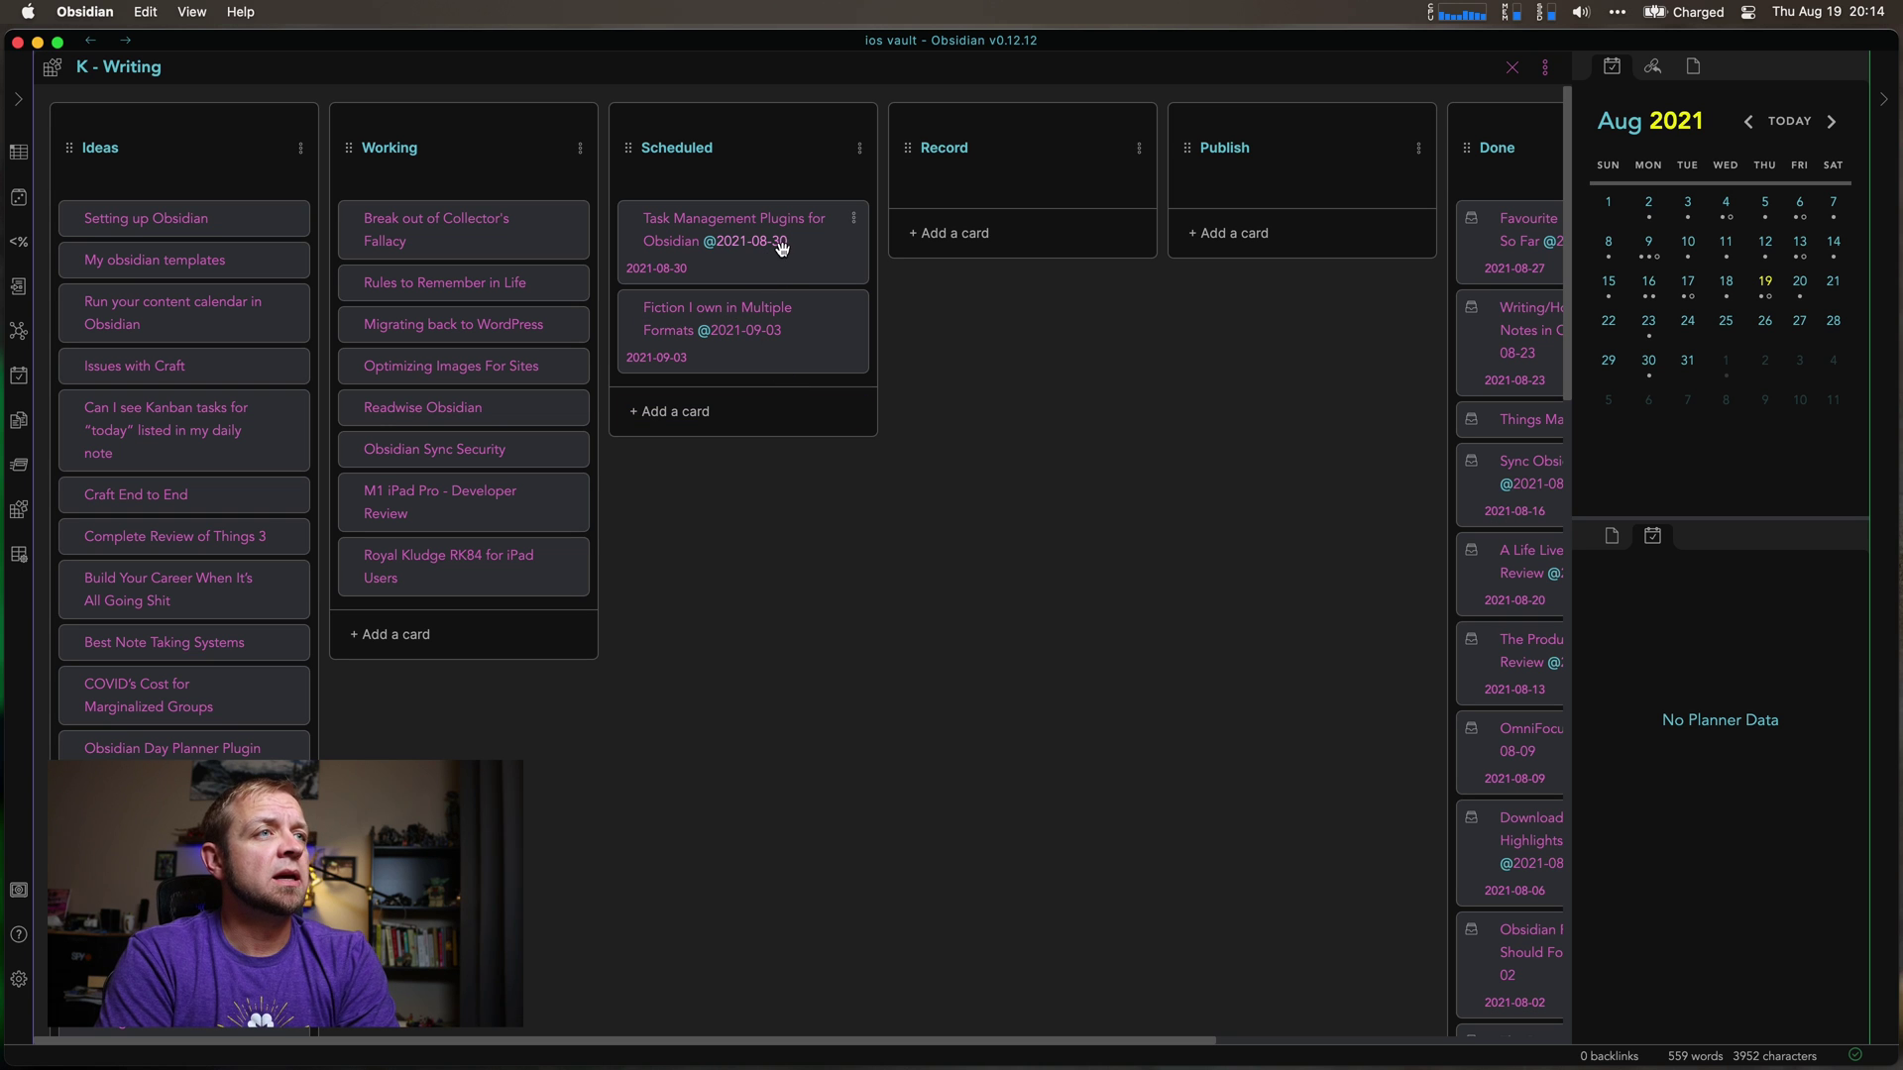
- Move the Task Management Plugins (2021-08-30) and Fiction (2021-09-03) cards from Scheduled into Record
{"action": "left_click_drag", "start_coordinate": [793, 262], "coordinate": [1096, 221]}
{"action": "left_click_drag", "start_coordinate": [779, 264], "coordinate": [1083, 373]}
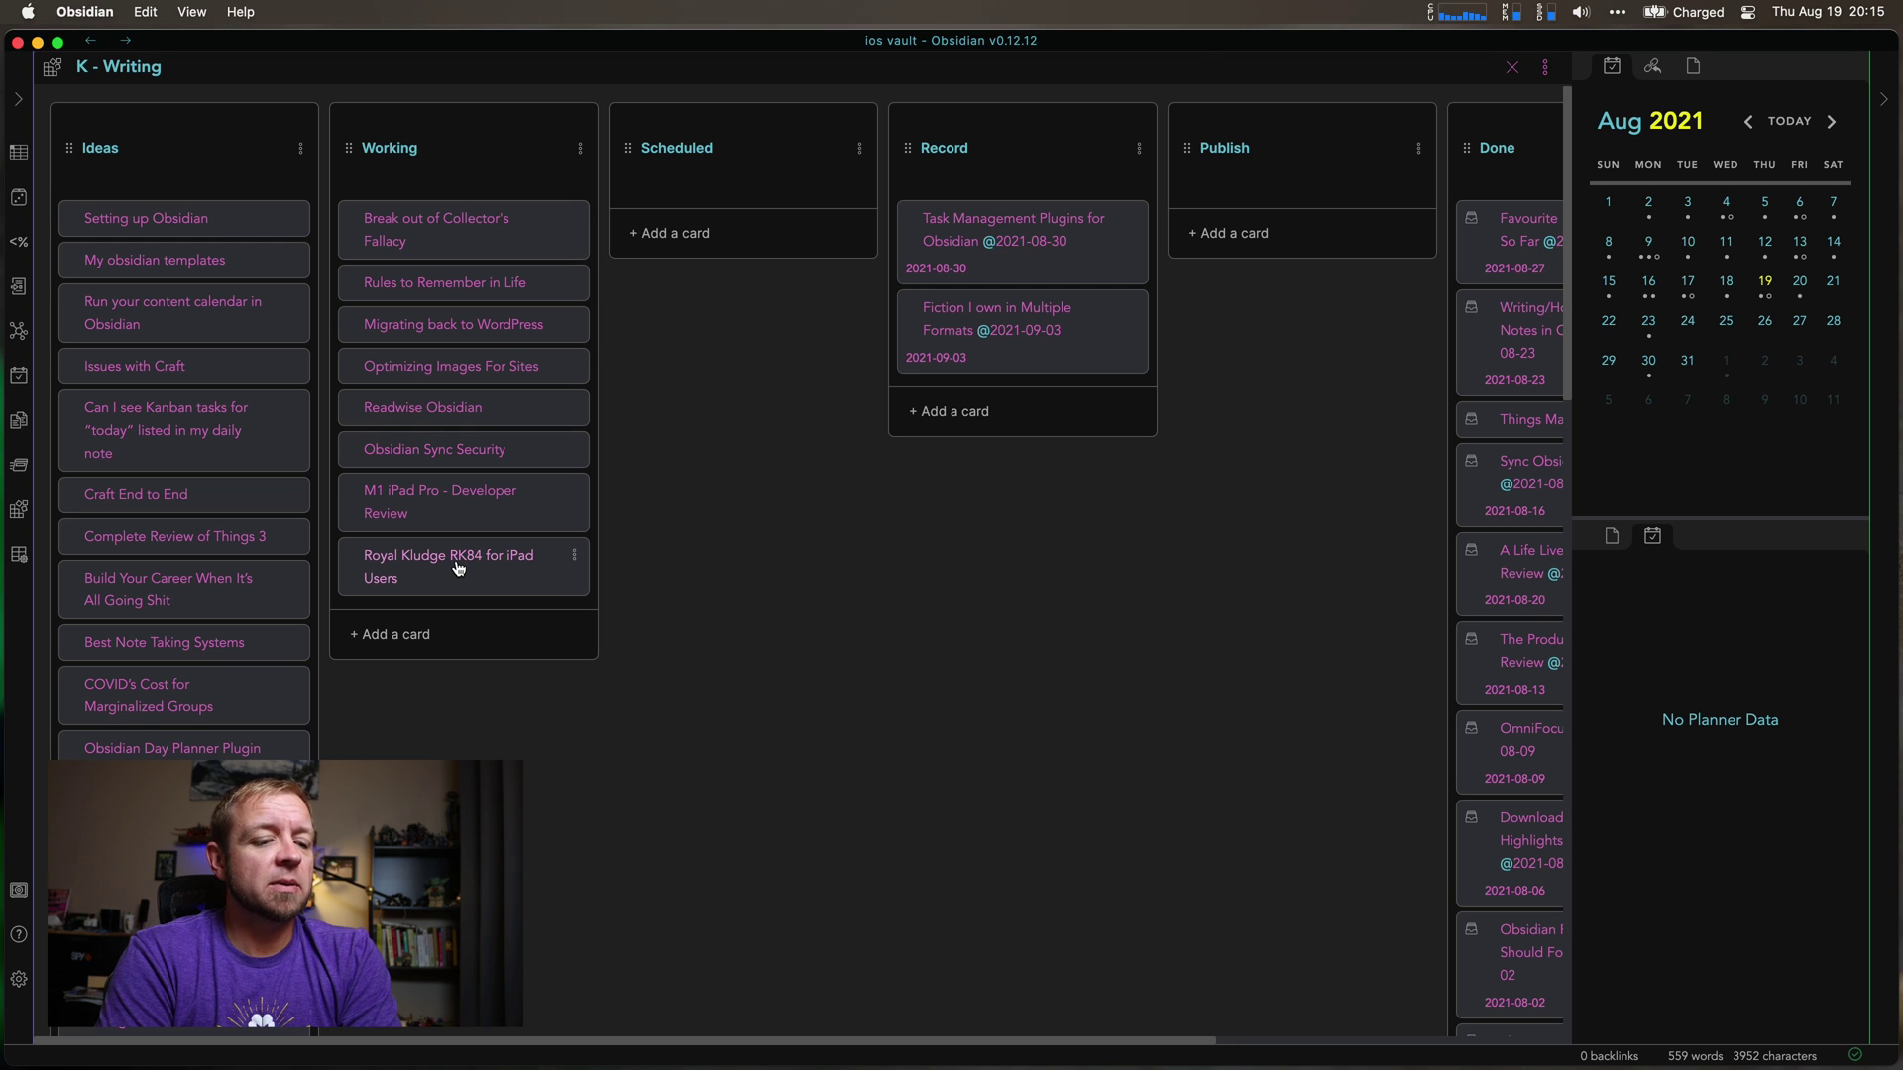
- Review the board, then move the Task Management Plugins card (2021-08-30) from Record to Publish
{"action": "scroll", "coordinate": [407, 654], "scroll_direction": "down", "scroll_amount": 15}
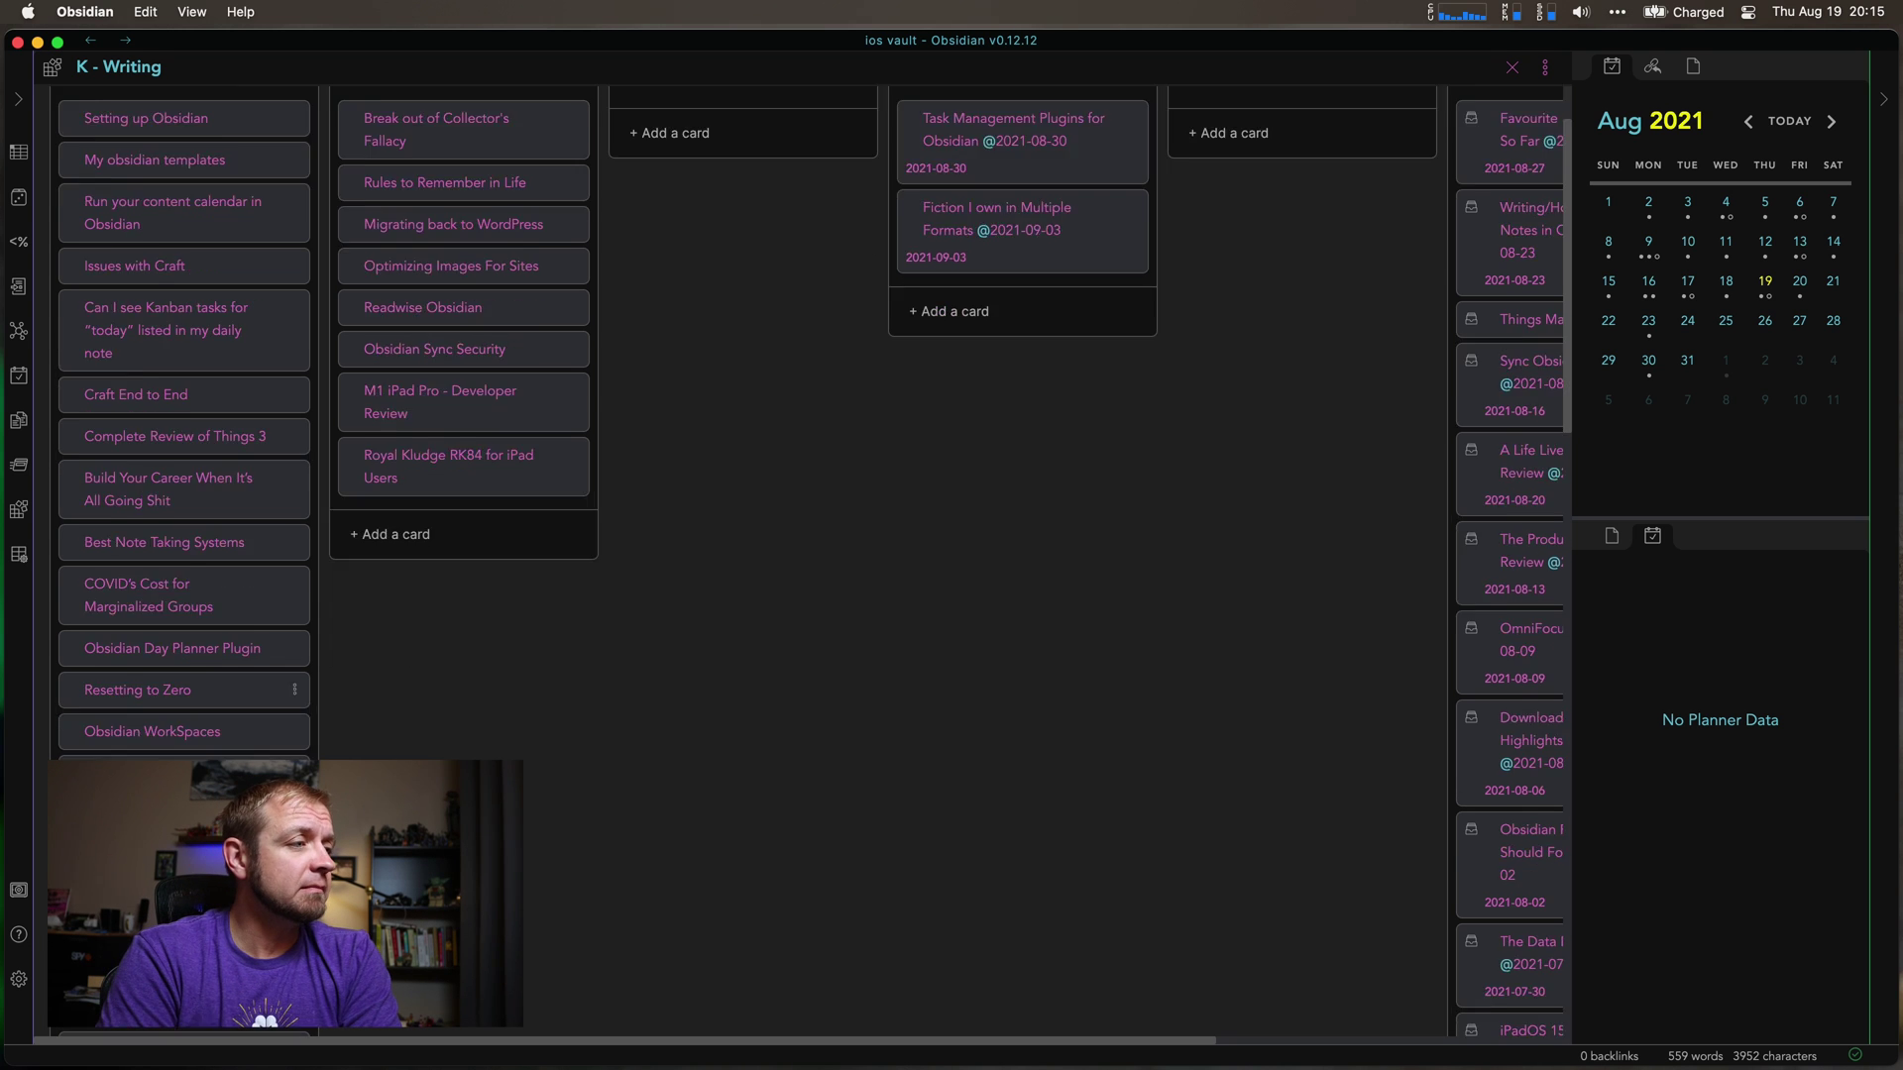
{"action": "scroll", "coordinate": [406, 654], "scroll_direction": "down", "scroll_amount": 10}
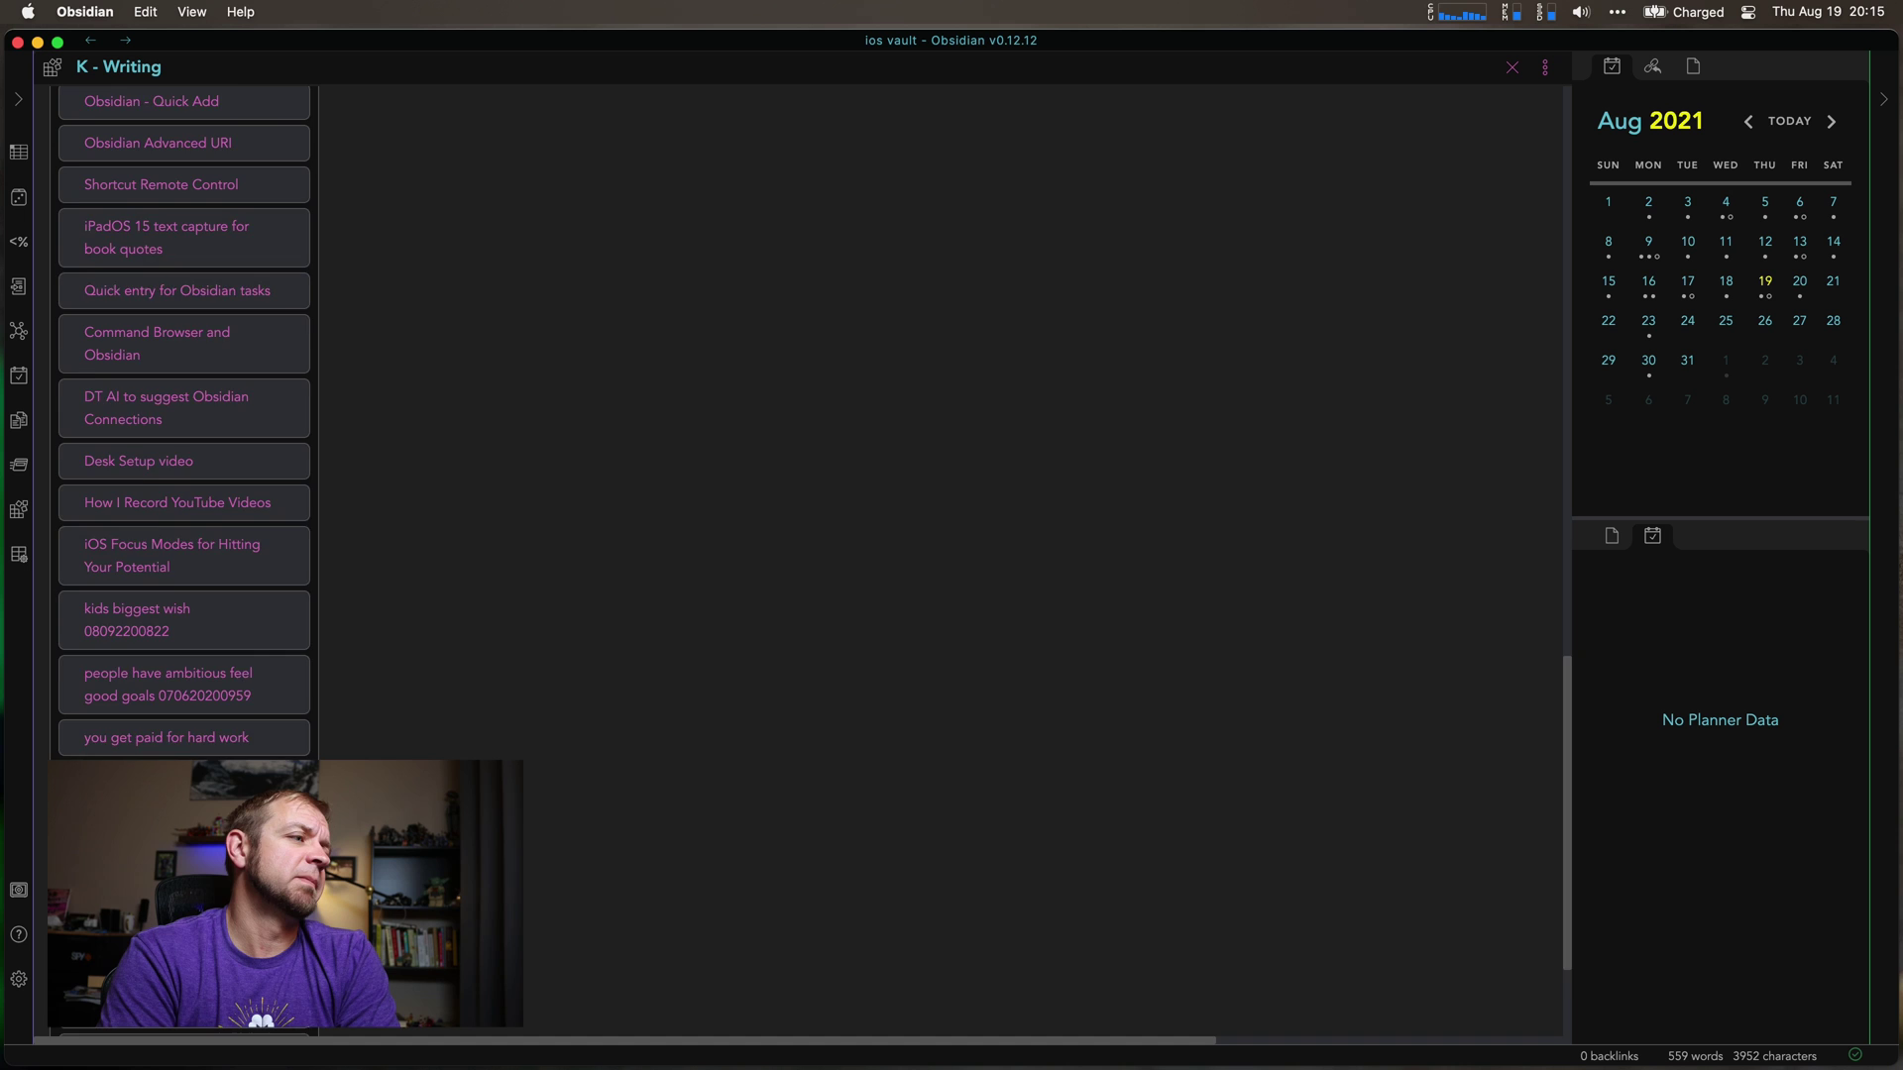
{"action": "scroll", "coordinate": [792, 555], "scroll_direction": "up", "scroll_amount": 20}
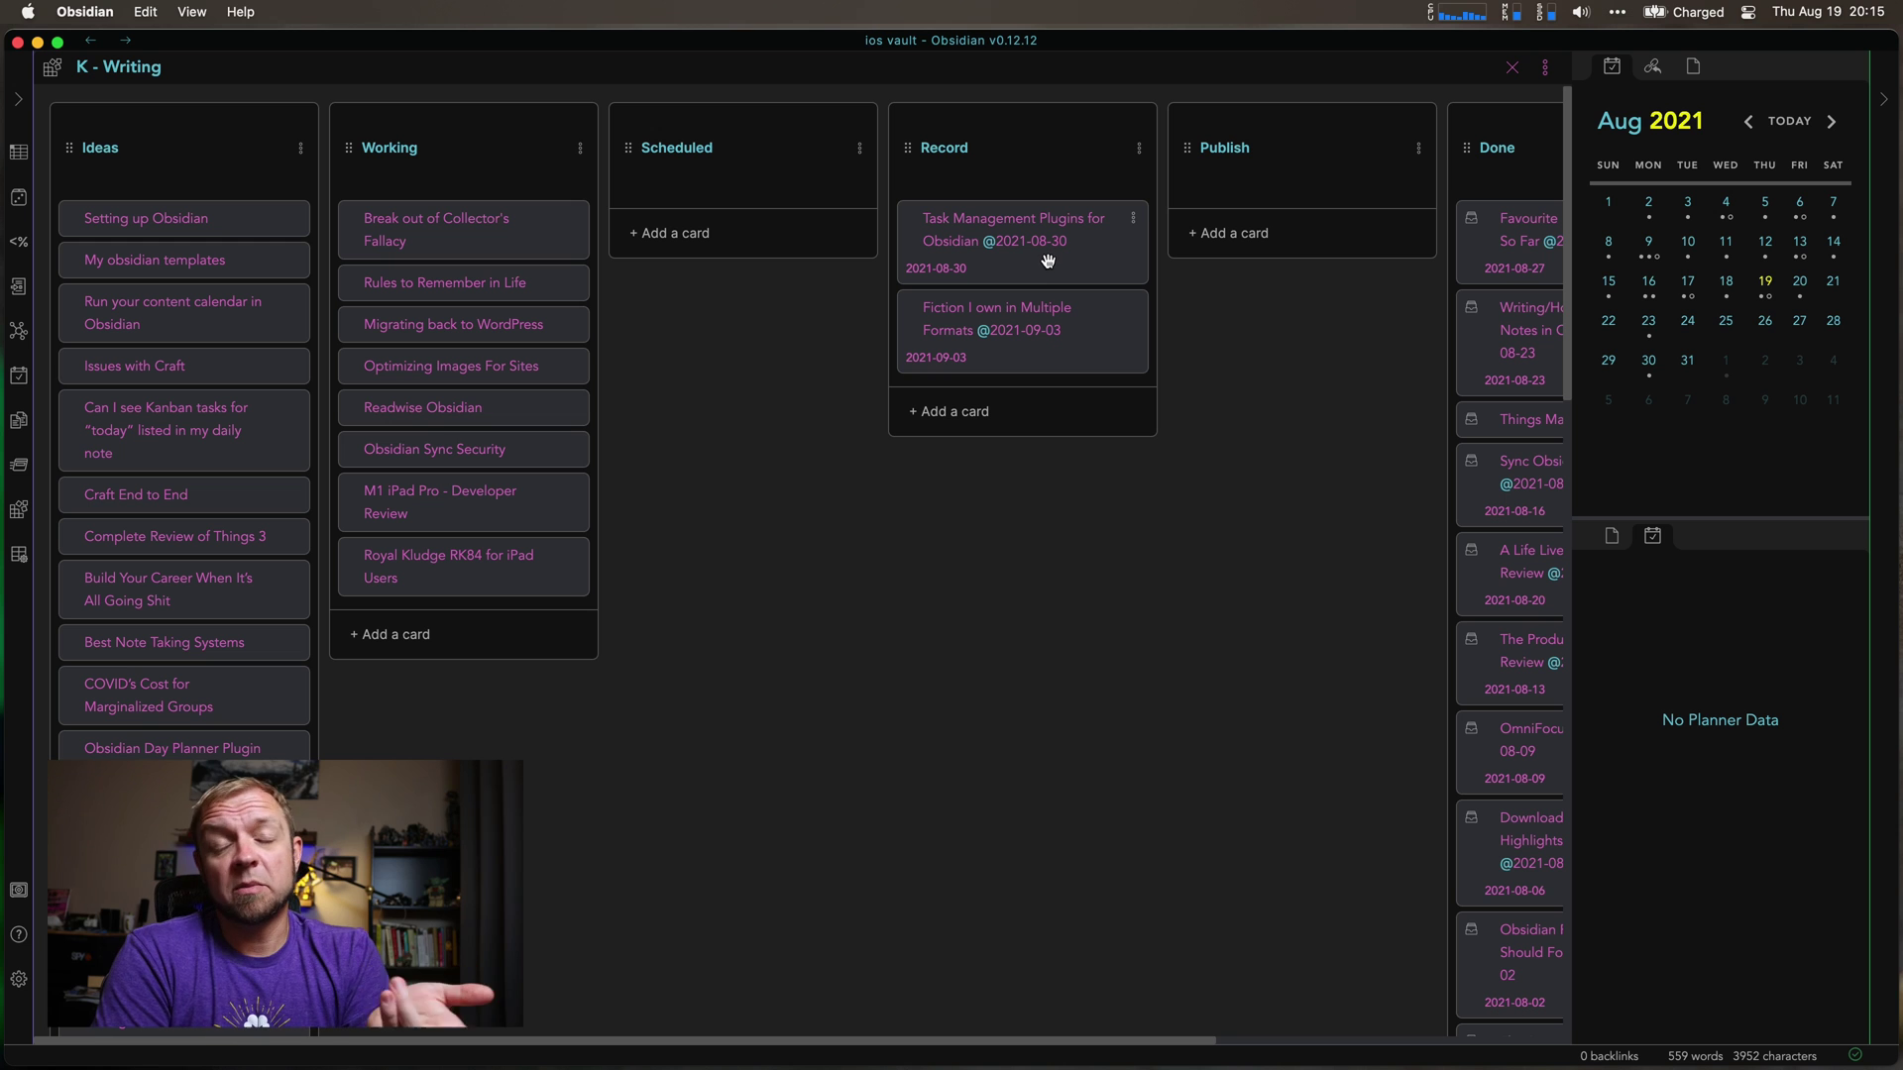
{"action": "left_click_drag", "start_coordinate": [1047, 264], "coordinate": [1309, 238]}
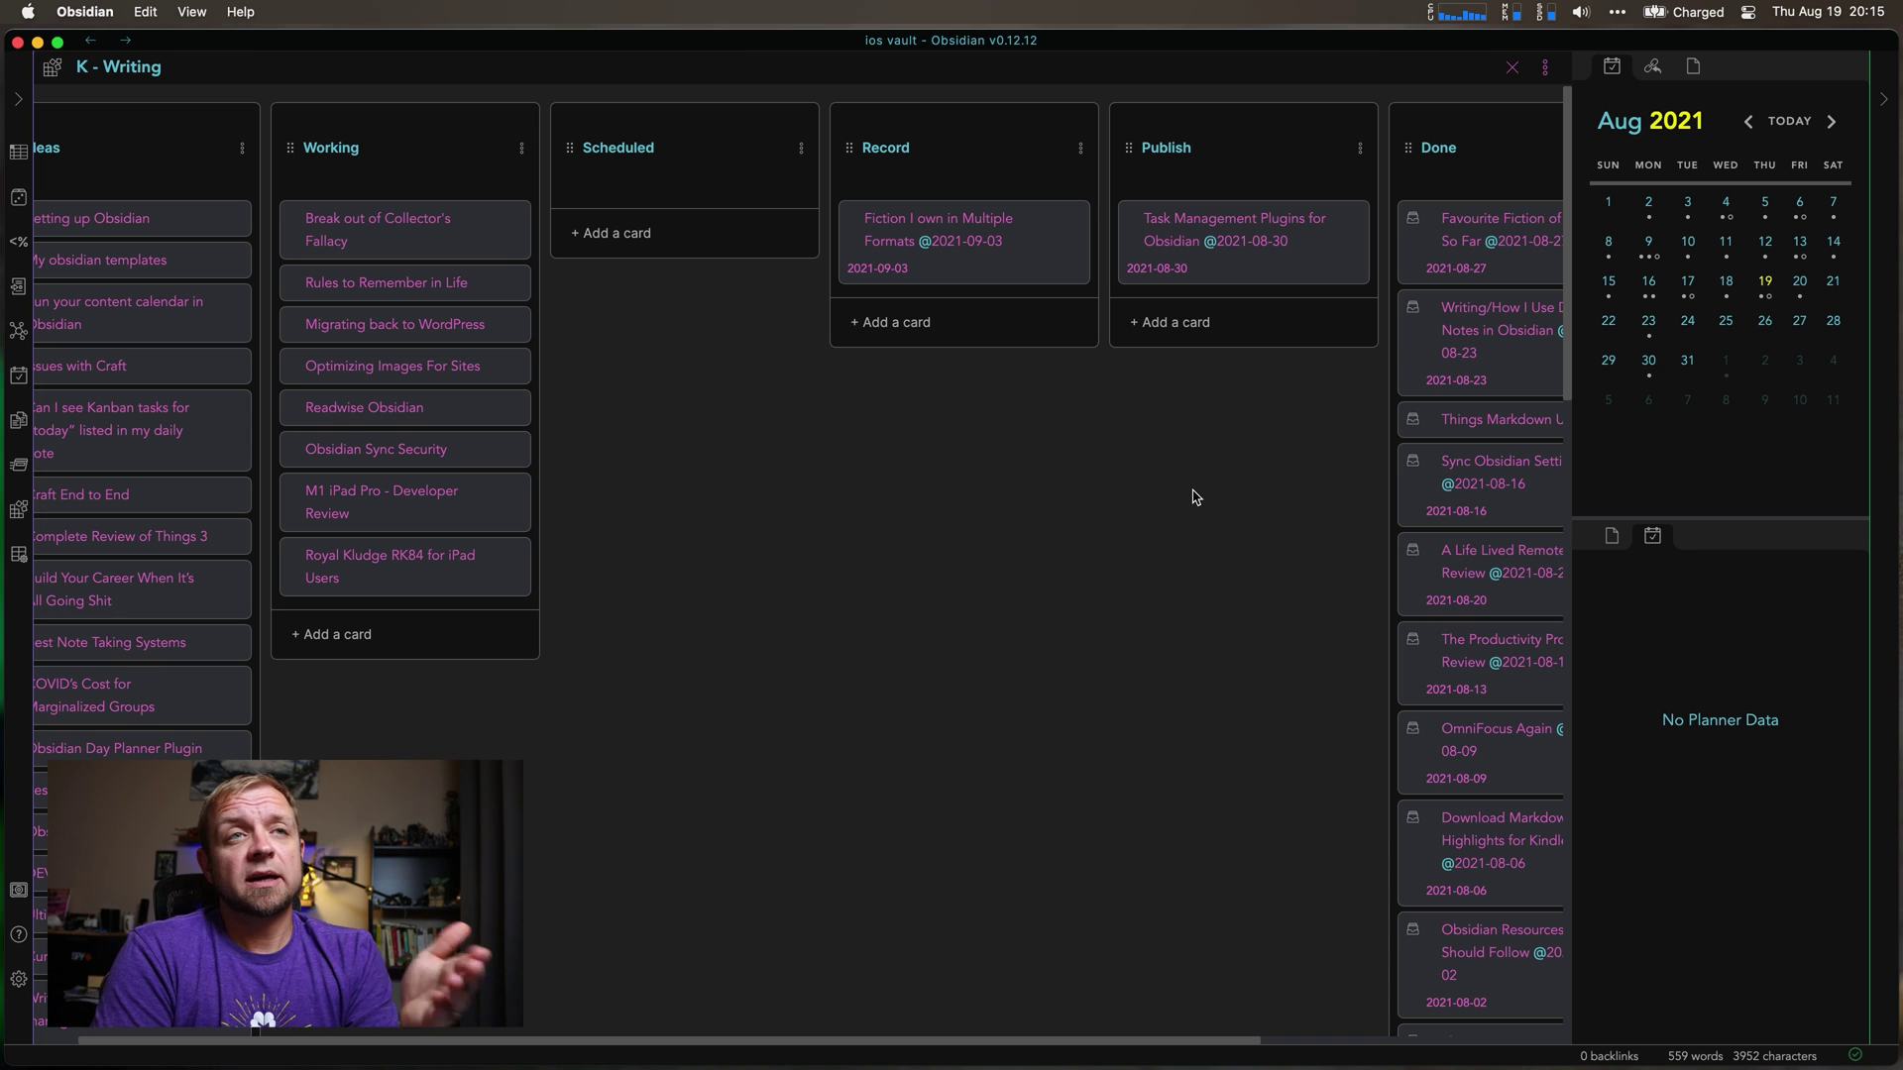
{"action": "left_click", "coordinate": [1184, 246]}
{"action": "scroll", "coordinate": [597, 456], "scroll_direction": "down", "scroll_amount": 1}
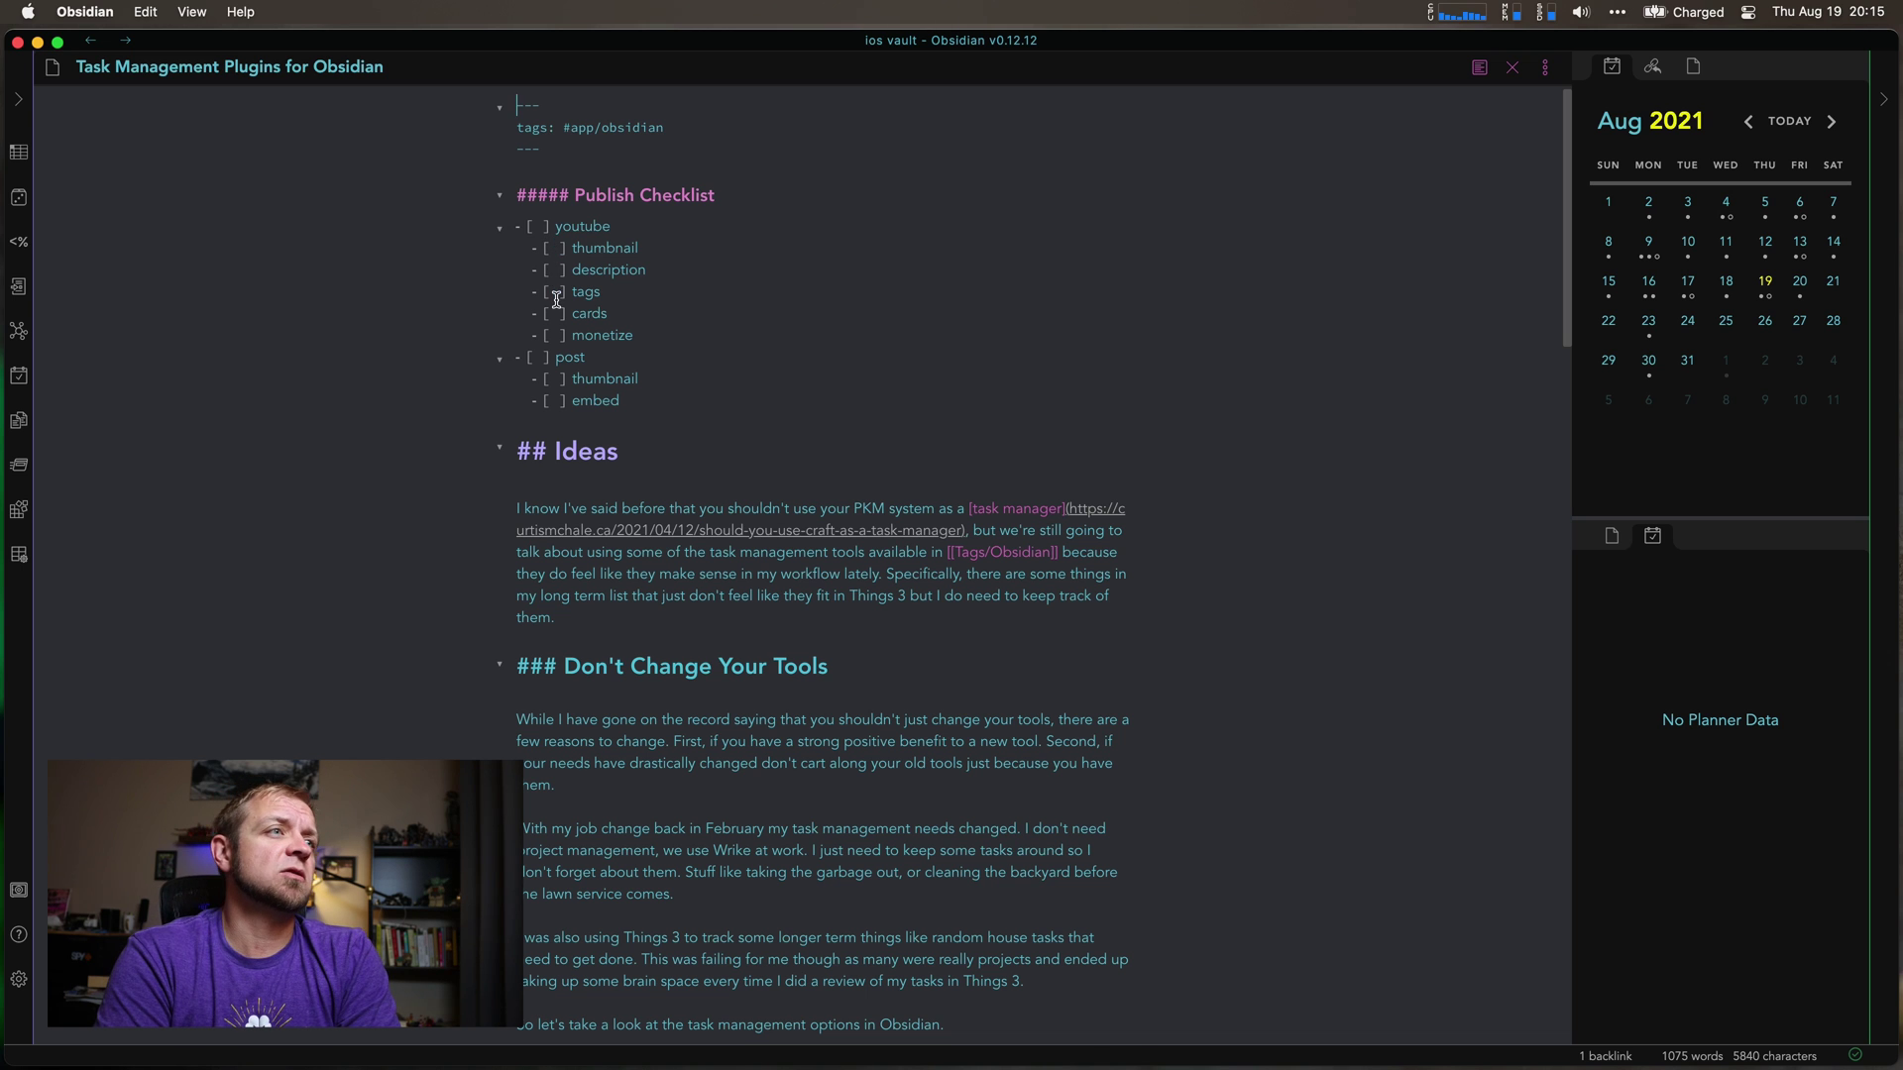
{"action": "left_click", "coordinate": [611, 318]}
{"action": "key", "text": "Return"}
{"action": "key", "text": "Tab"}
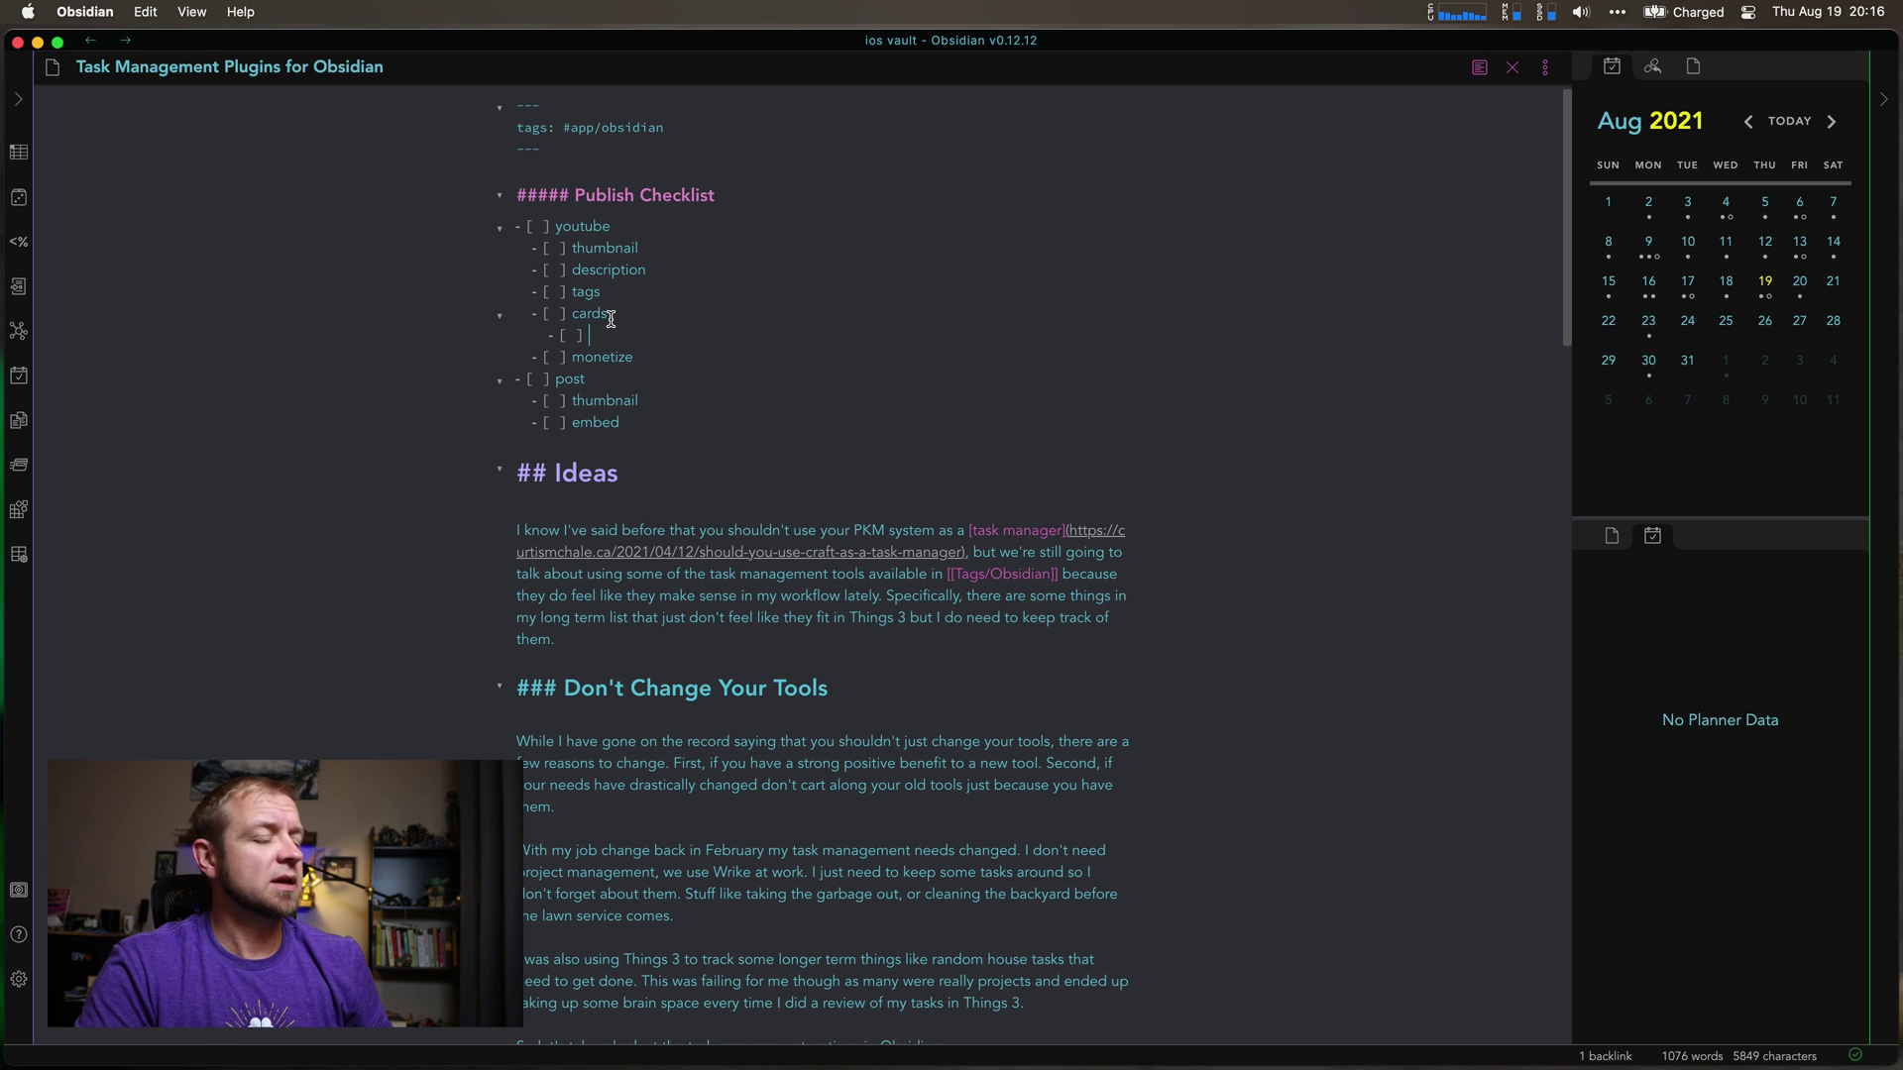
{"action": "type", "text": "card"}
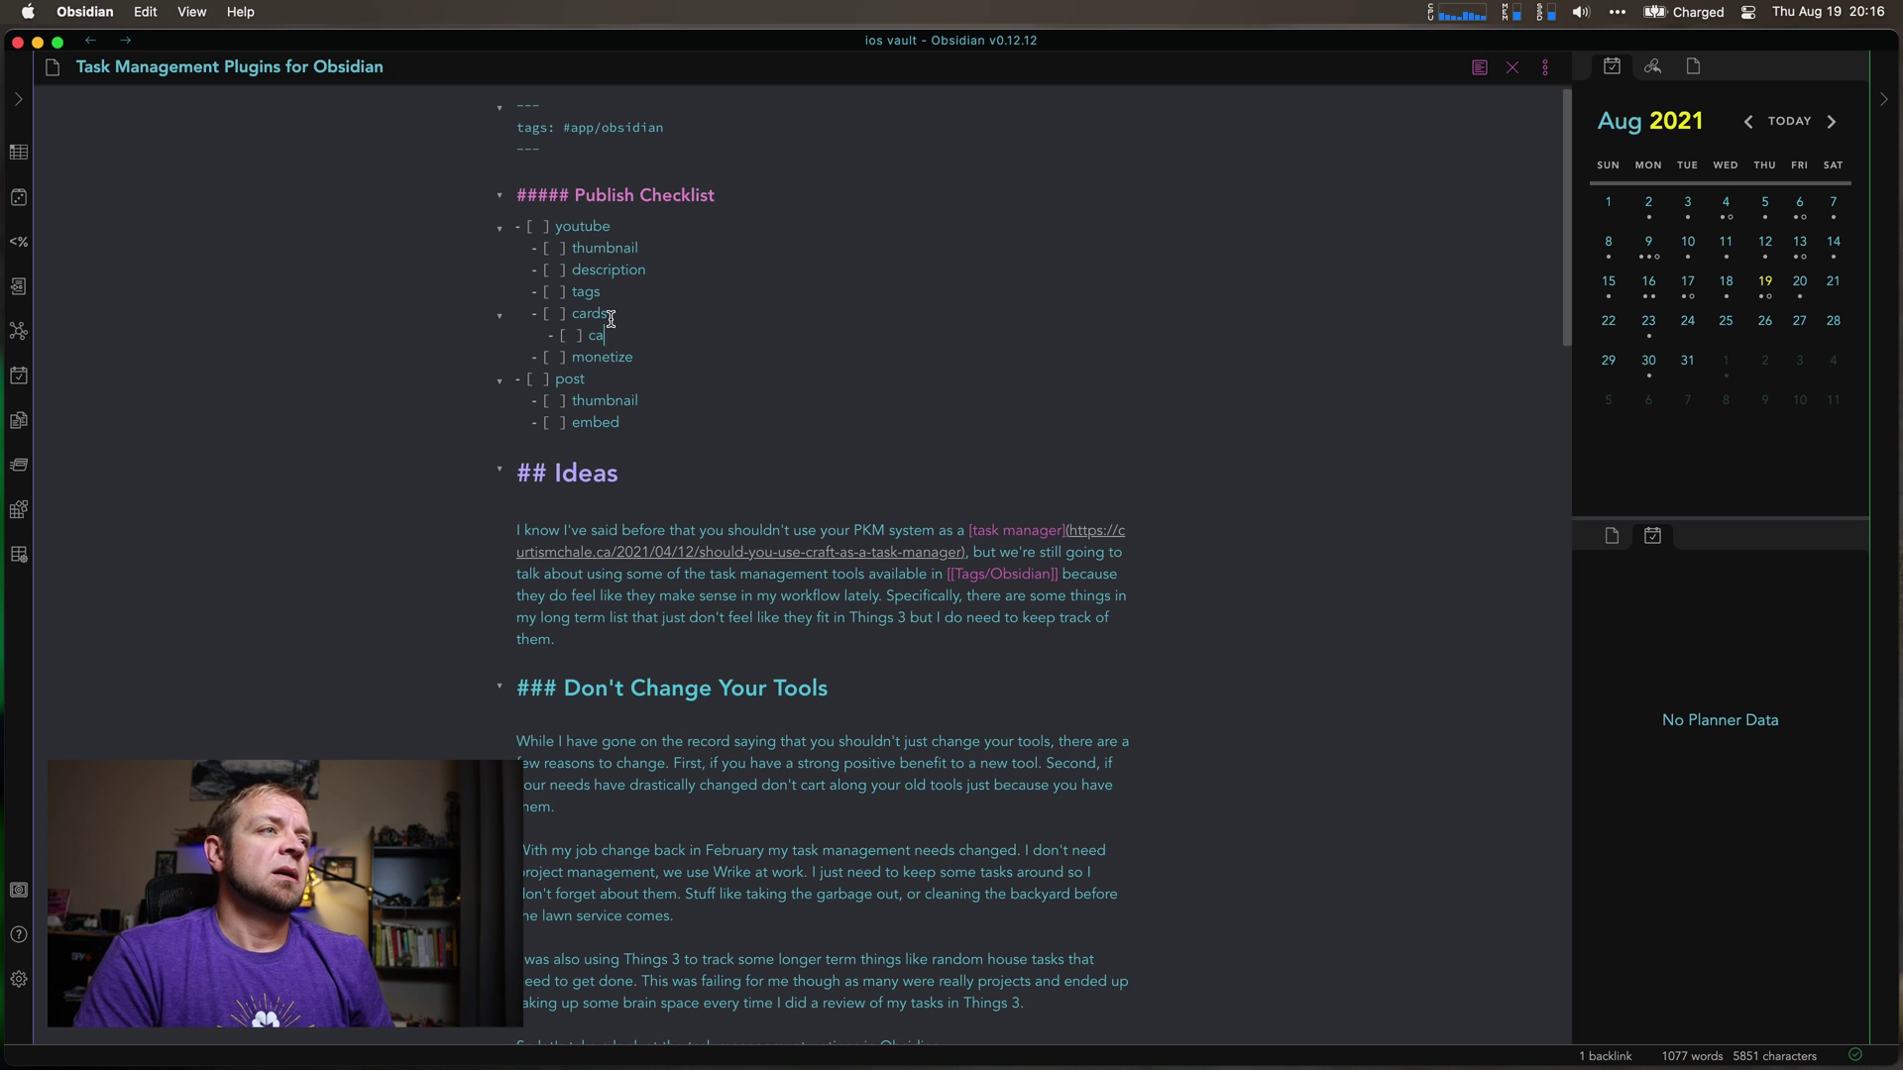
{"action": "key", "text": "BackSpace"}
{"action": "key", "text": "BackSpace"}
{"action": "type", "text": "2:24 "}
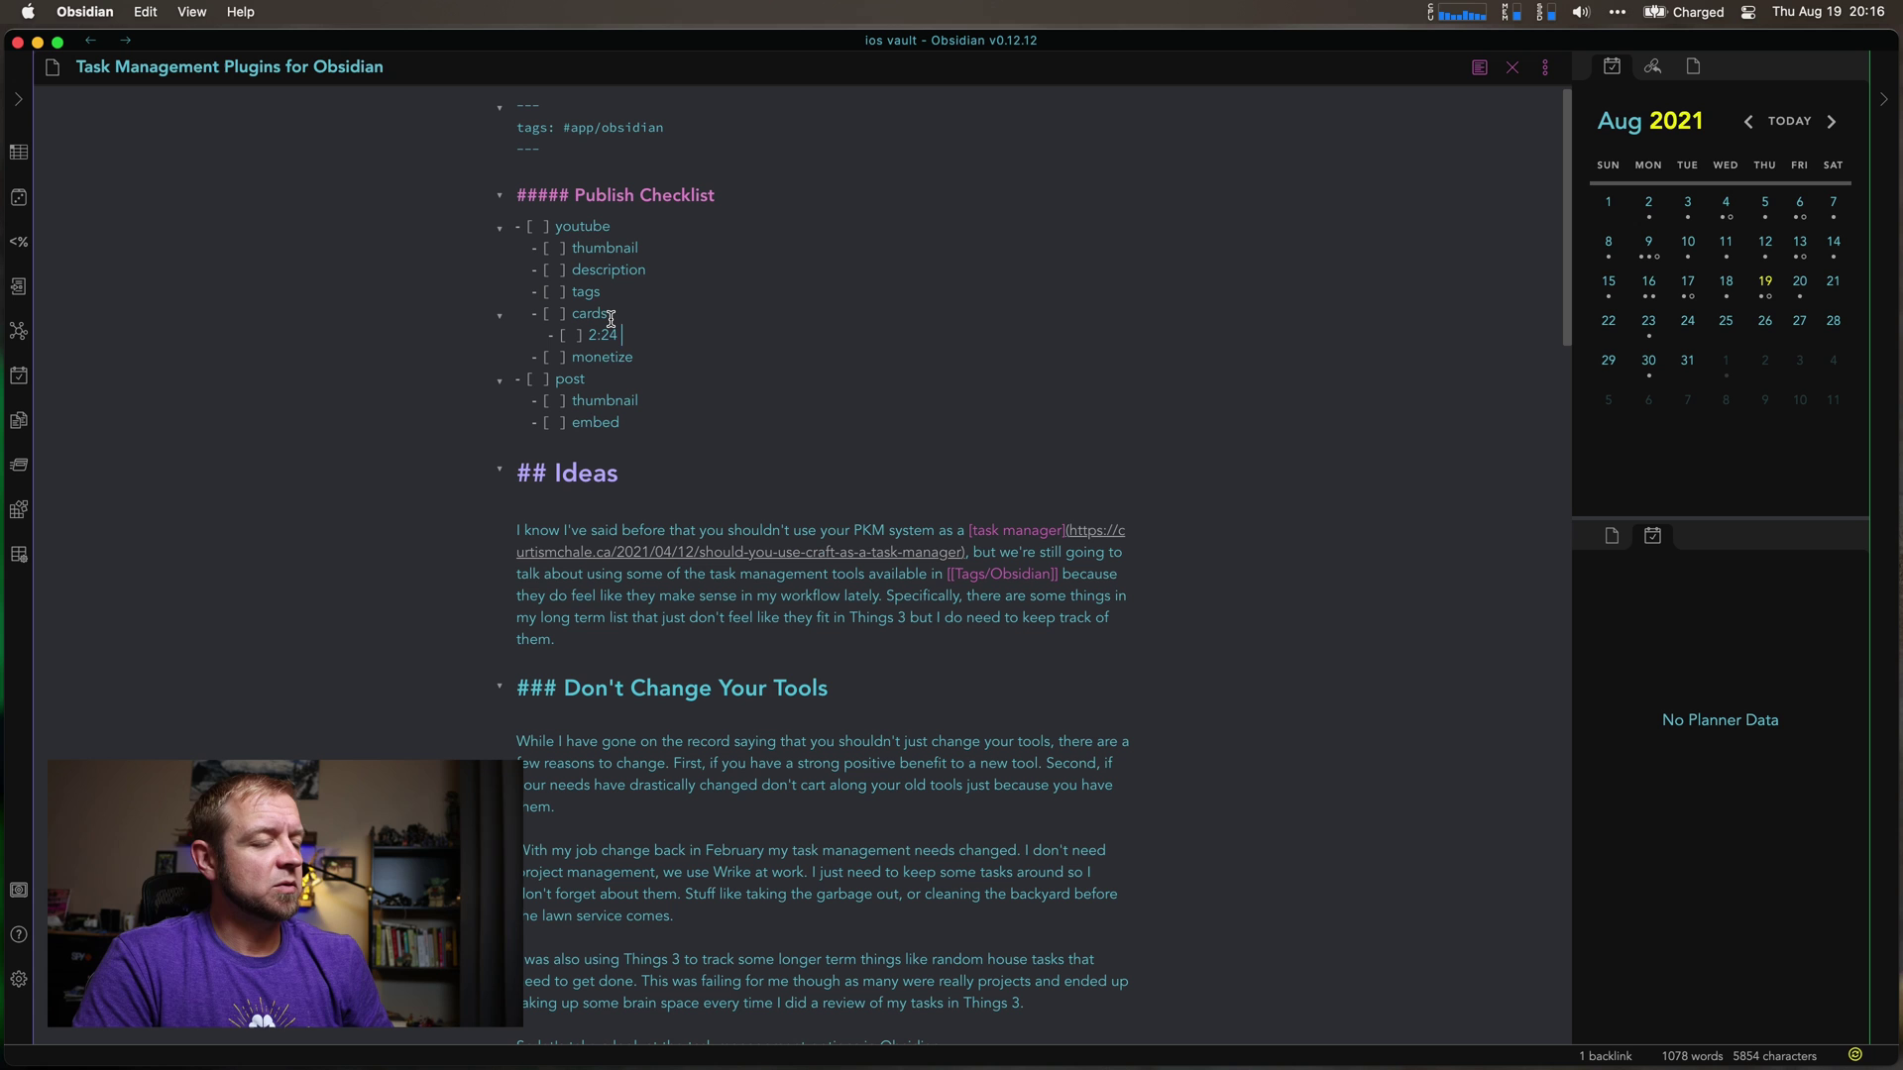
{"action": "type", "text": "thing"}
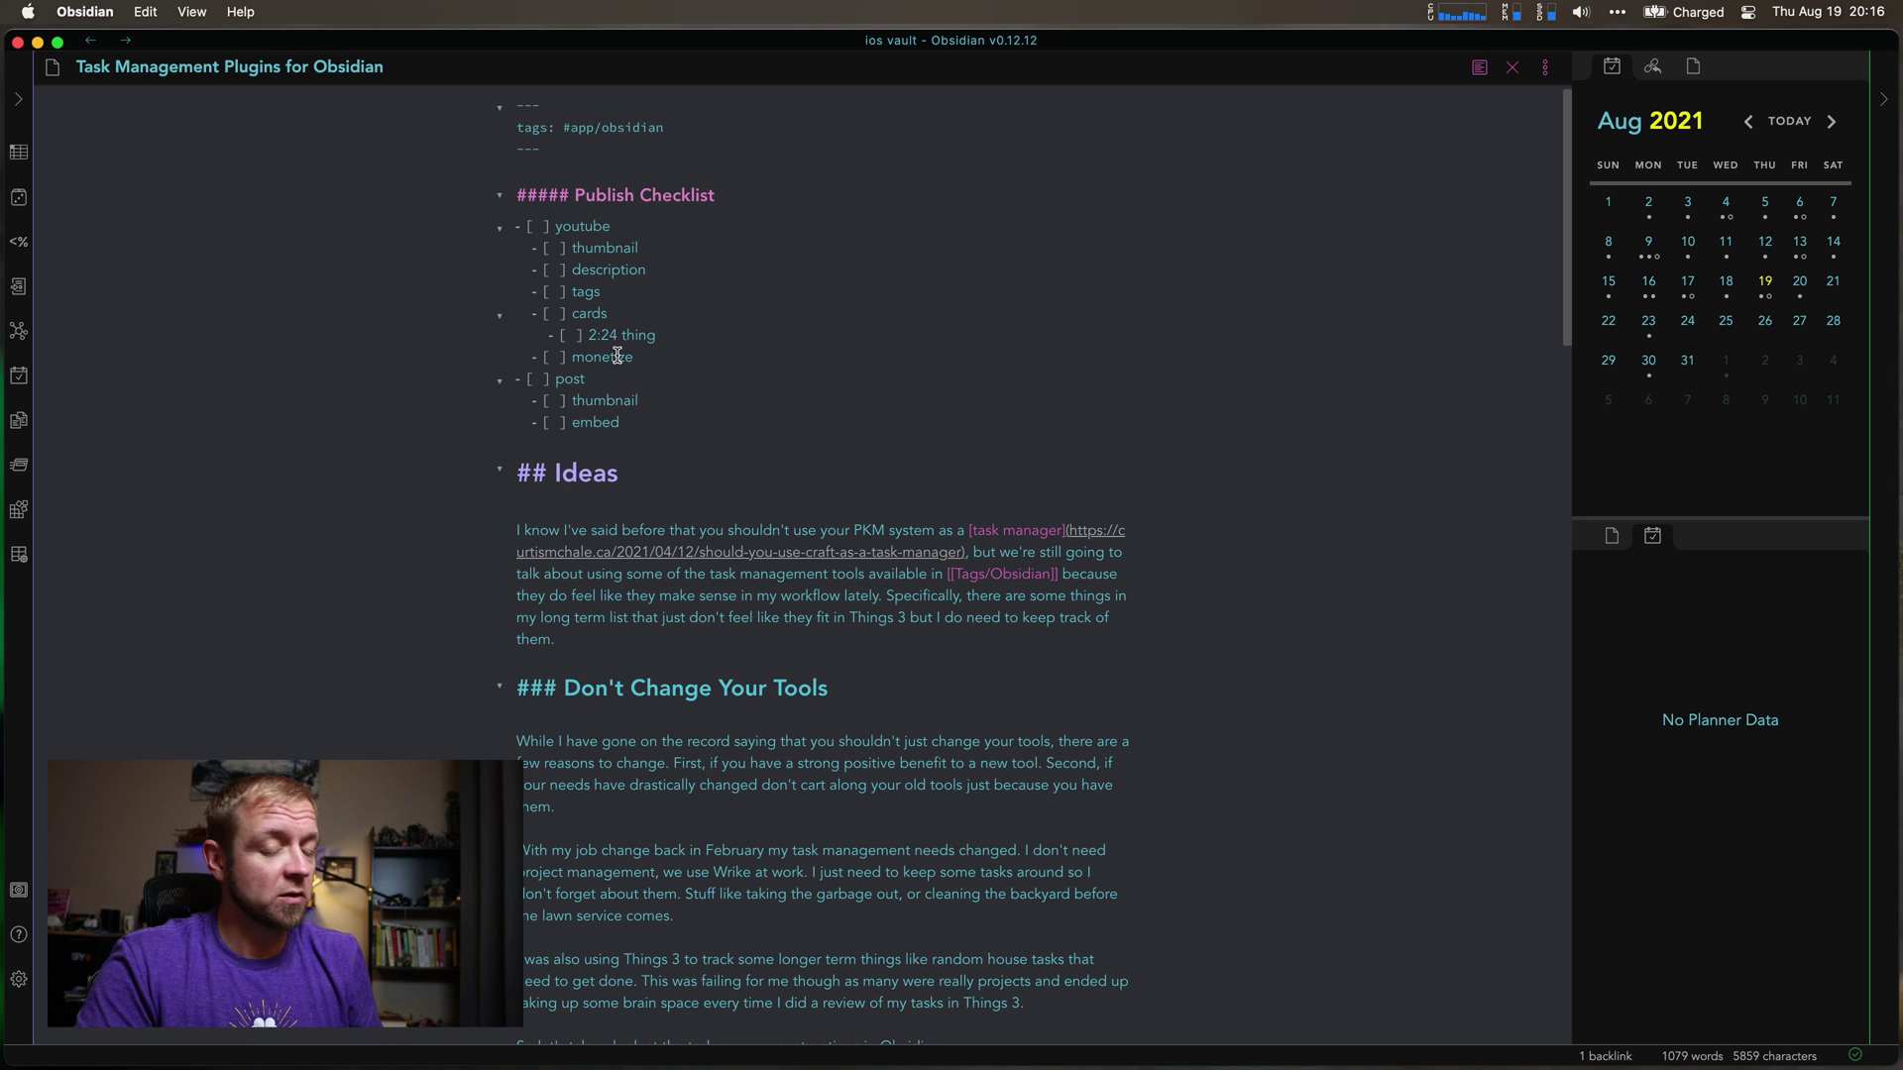
{"action": "key", "text": "super+shift+Left"}
{"action": "key", "text": "BackSpace"}
{"action": "key", "text": "BackSpace"}
{"action": "key", "text": "BackSpace"}
{"action": "key", "text": "BackSpace"}
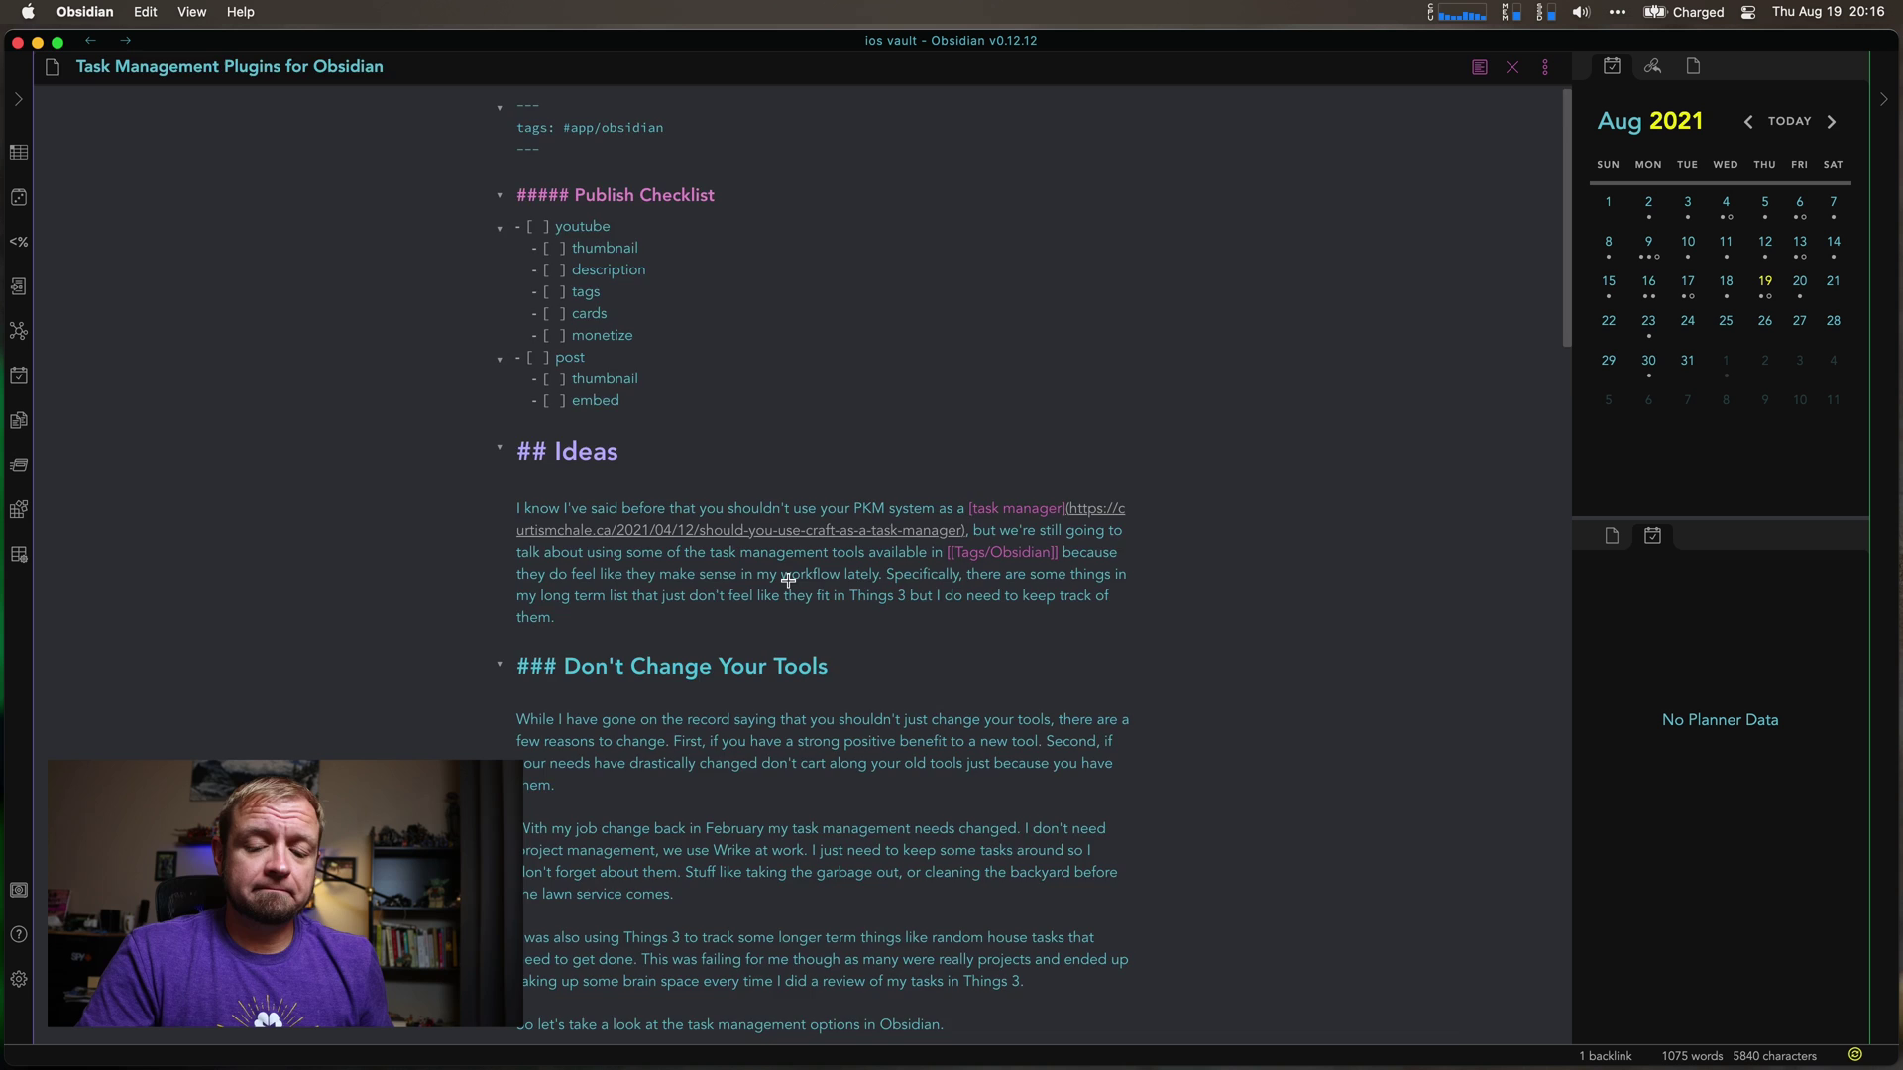
{"action": "key", "text": "super+alt+Left"}
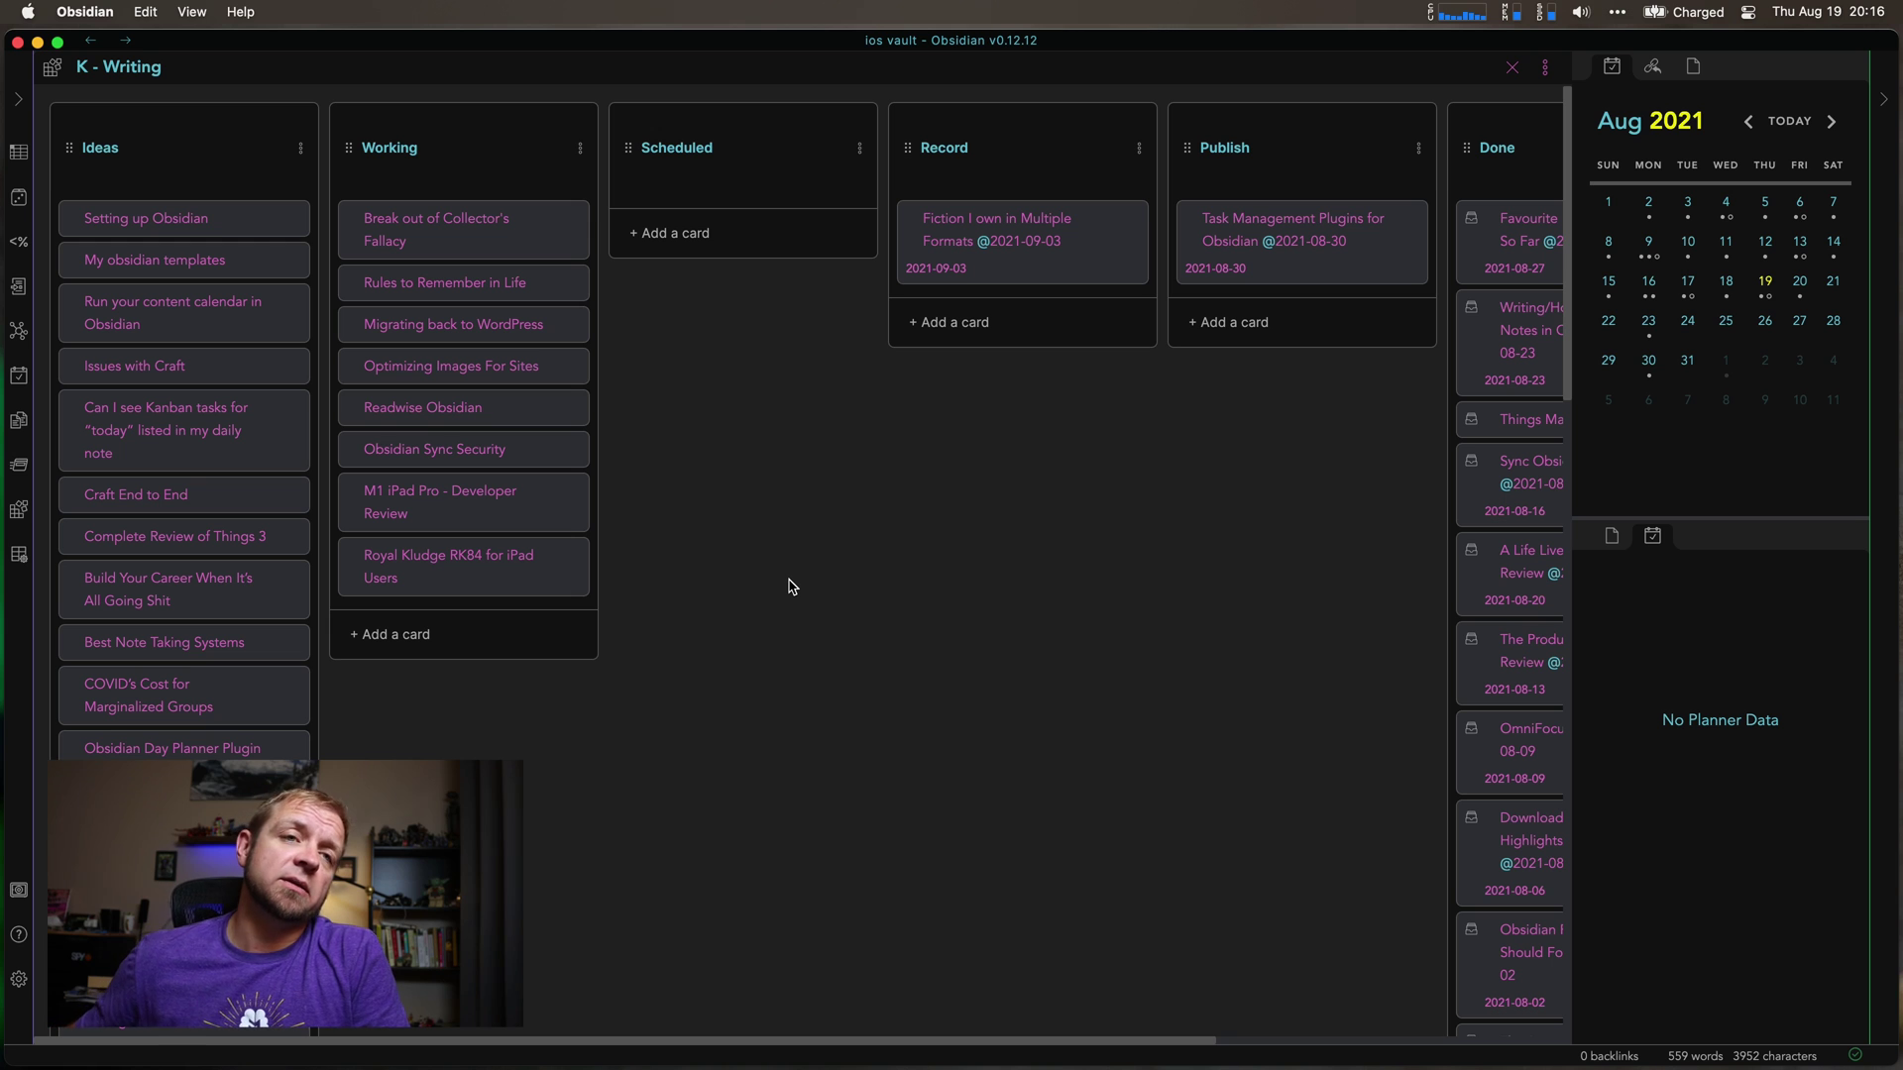
{"action": "left_click", "coordinate": [662, 233]}
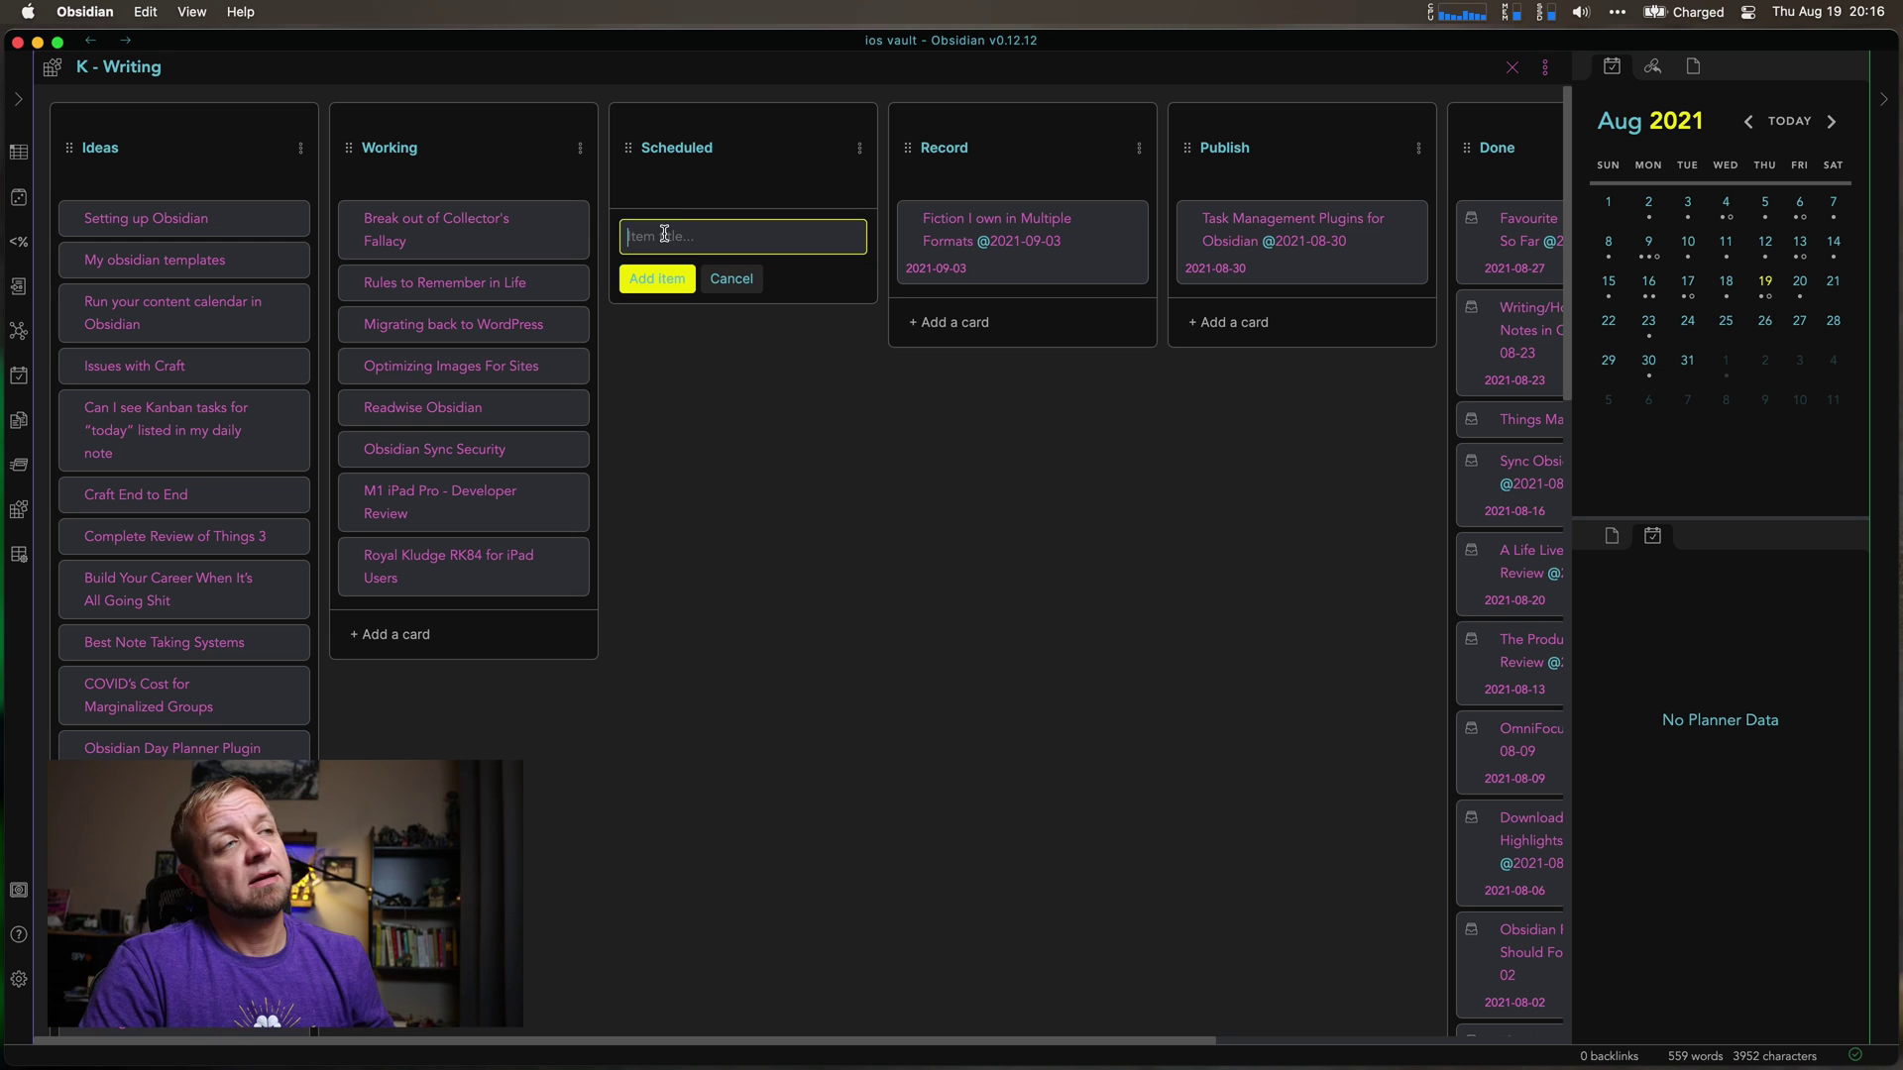
{"action": "type", "text": "thing to wrike about"}
{"action": "key", "text": "Return"}
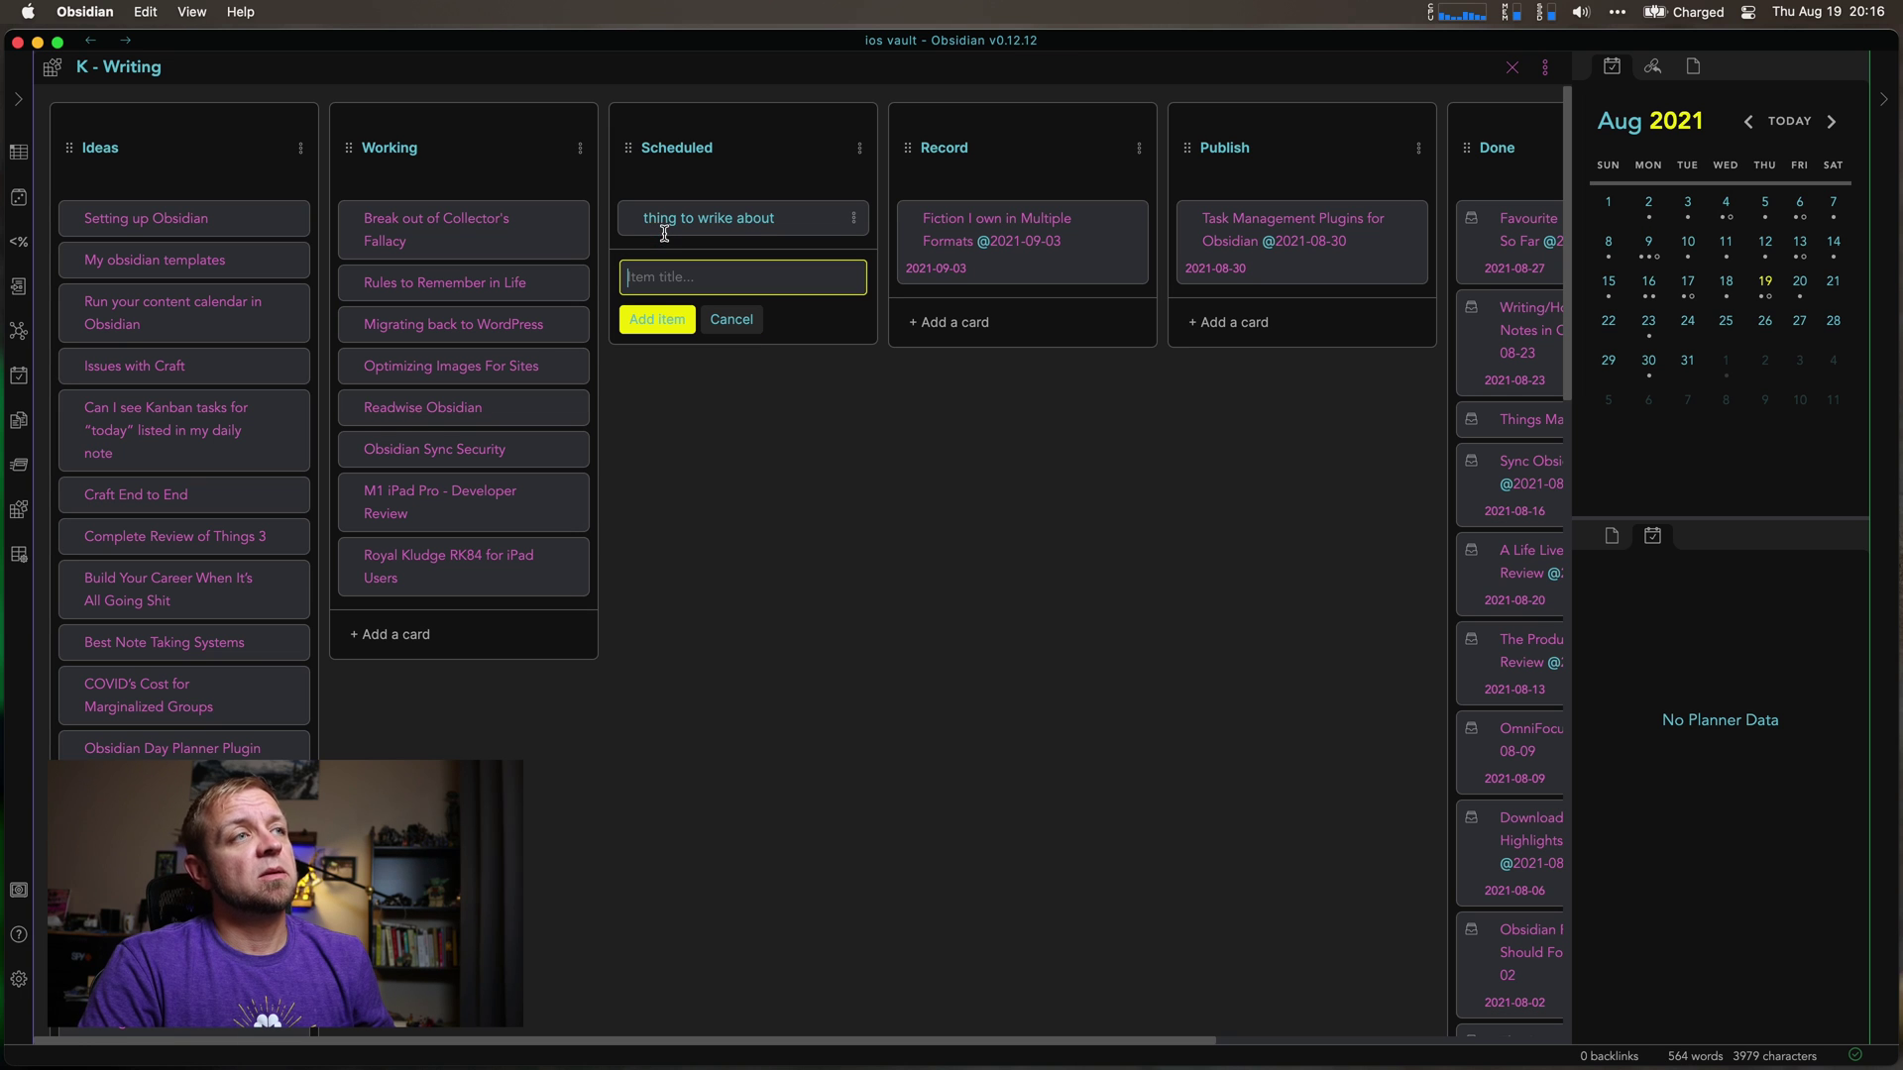
{"action": "left_click", "coordinate": [853, 219]}
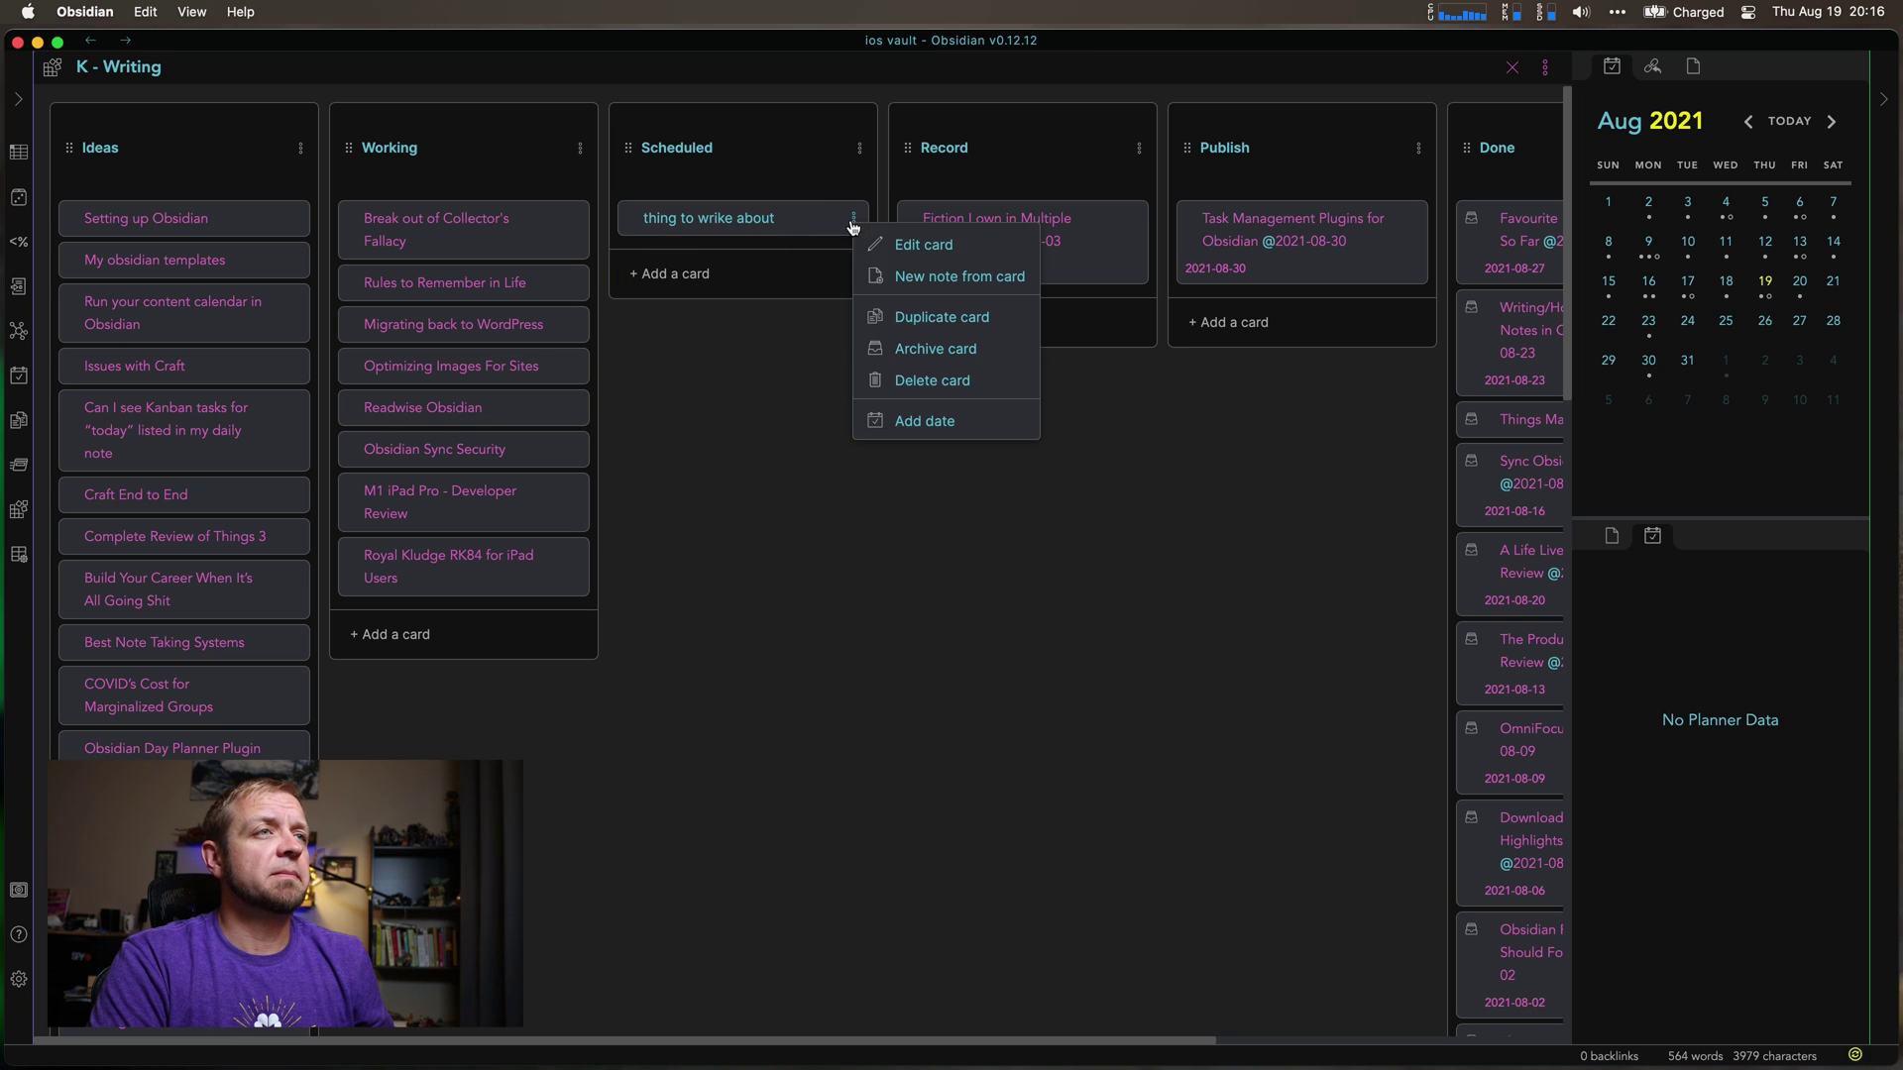
{"action": "left_click", "coordinate": [898, 278]}
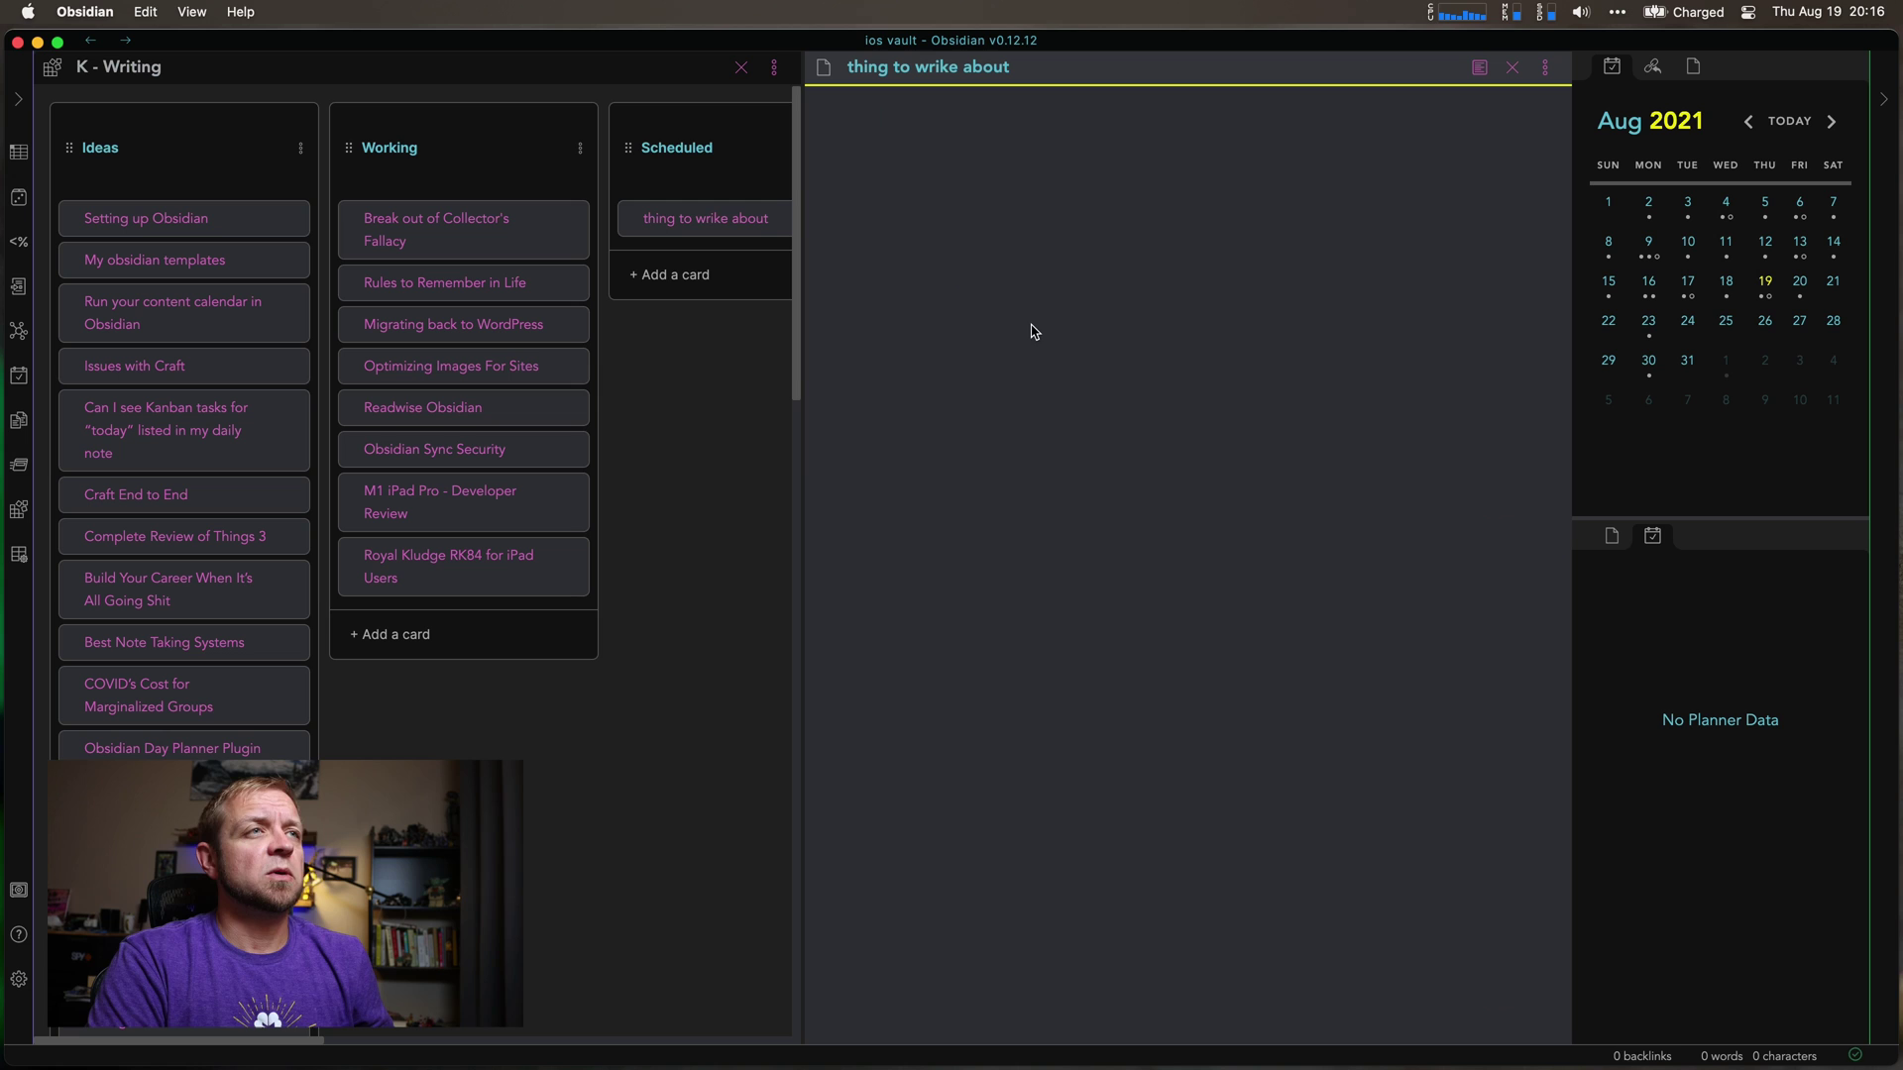
{"action": "key", "text": "alt+e"}
{"action": "type", "text": "con"}
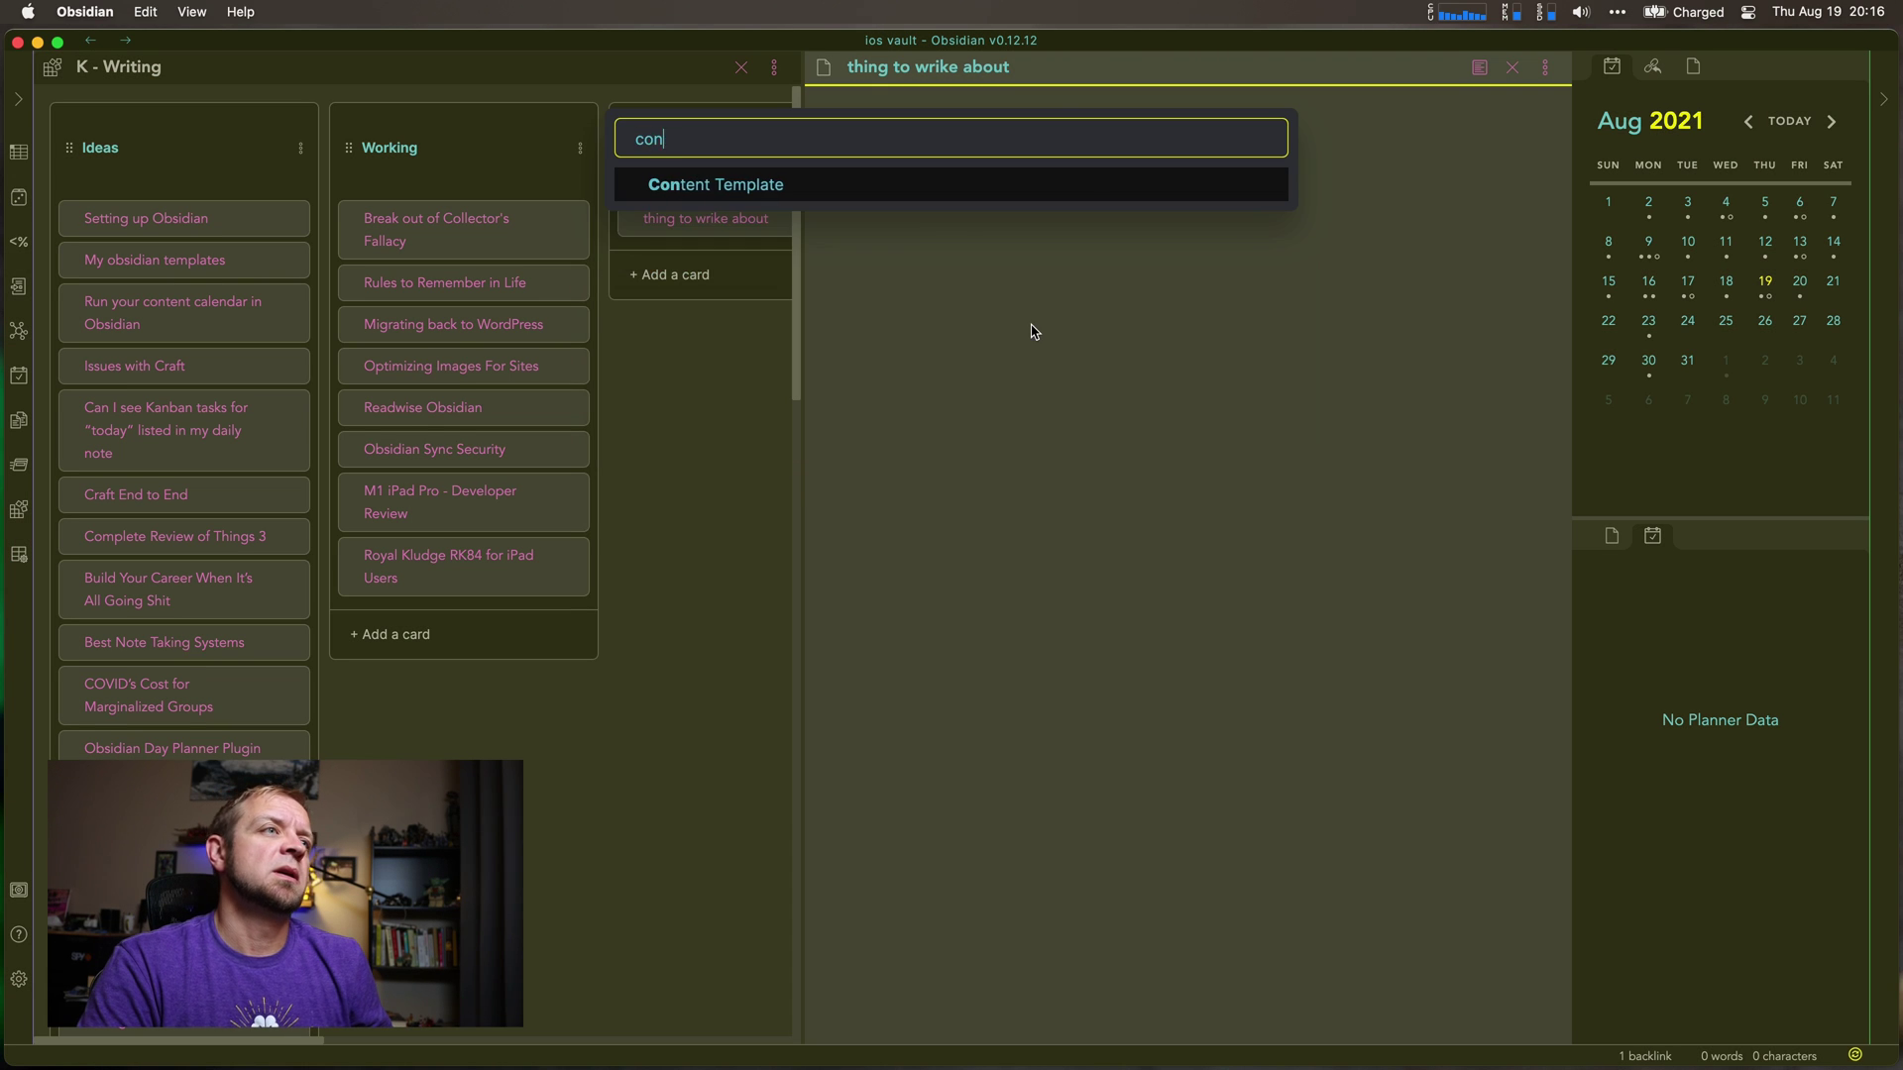
{"action": "type", "text": "t"}
{"action": "key", "text": "Return"}
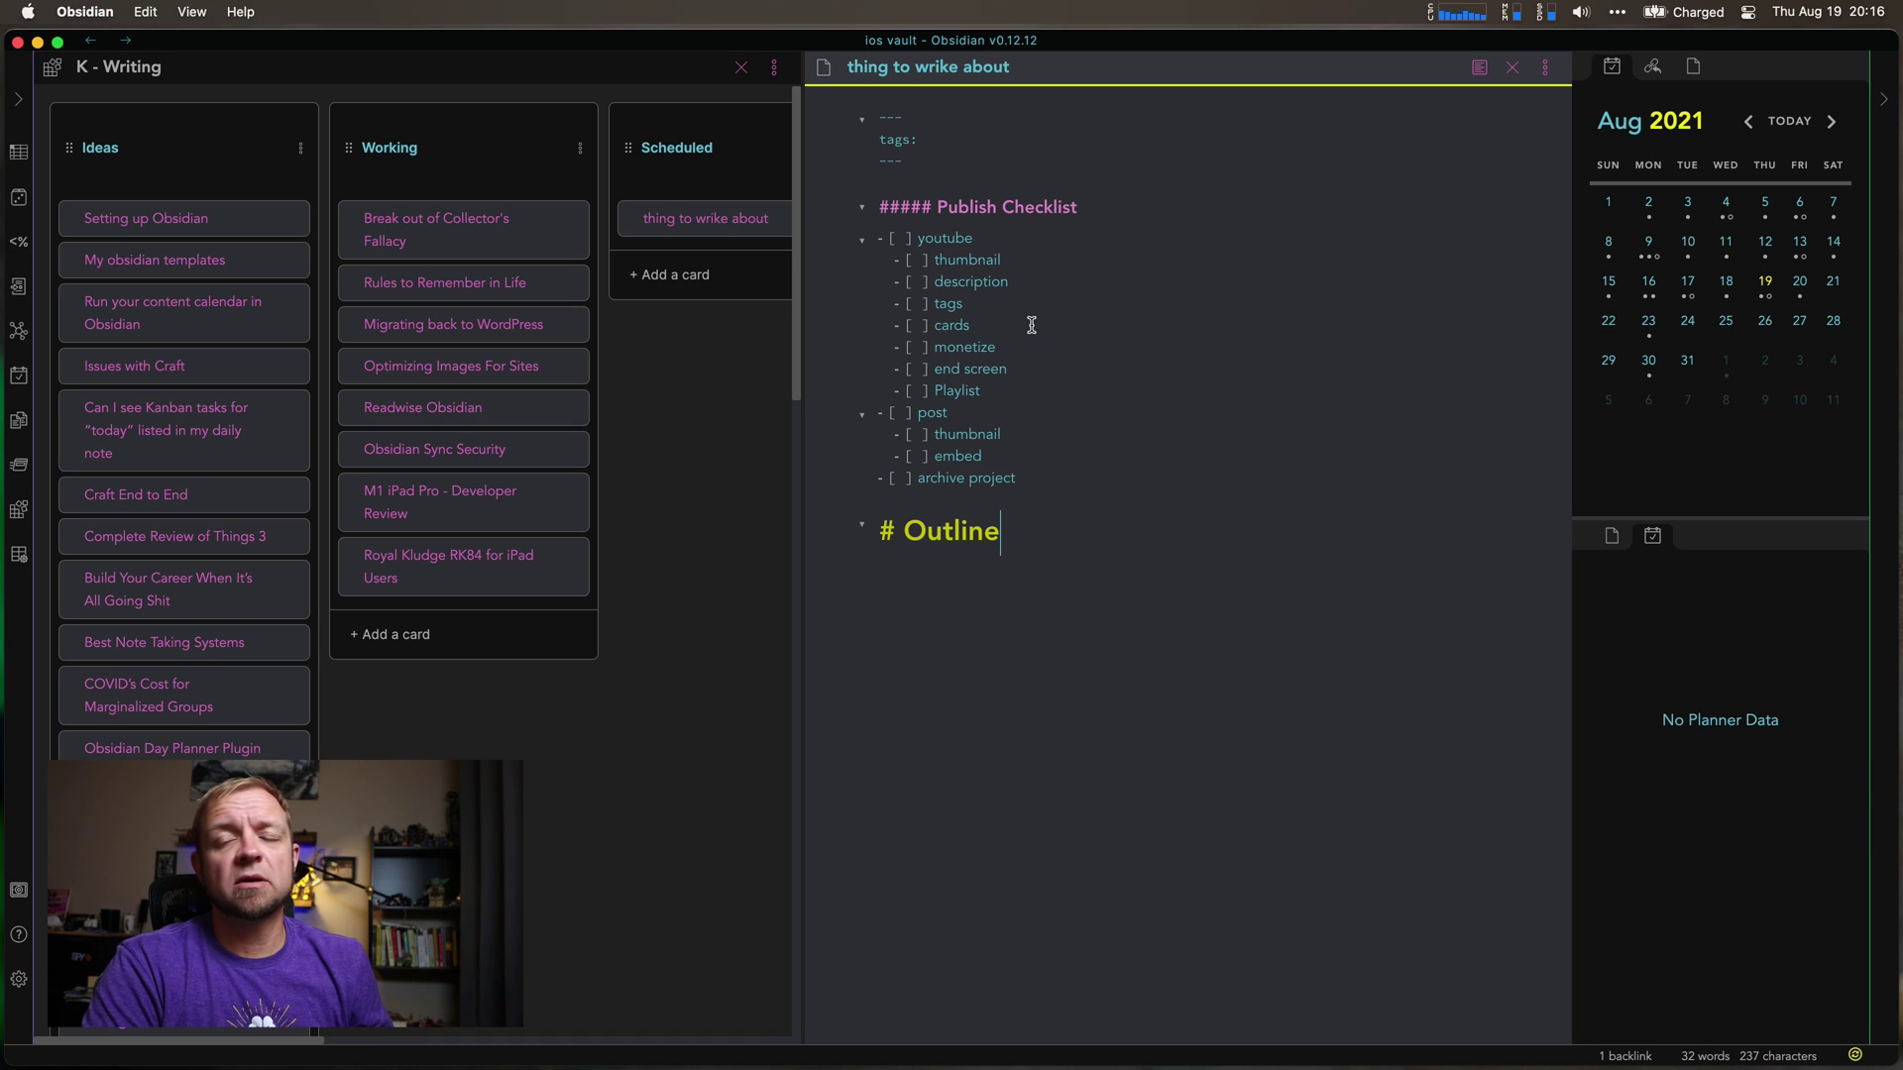
{"action": "key", "text": "super+w"}
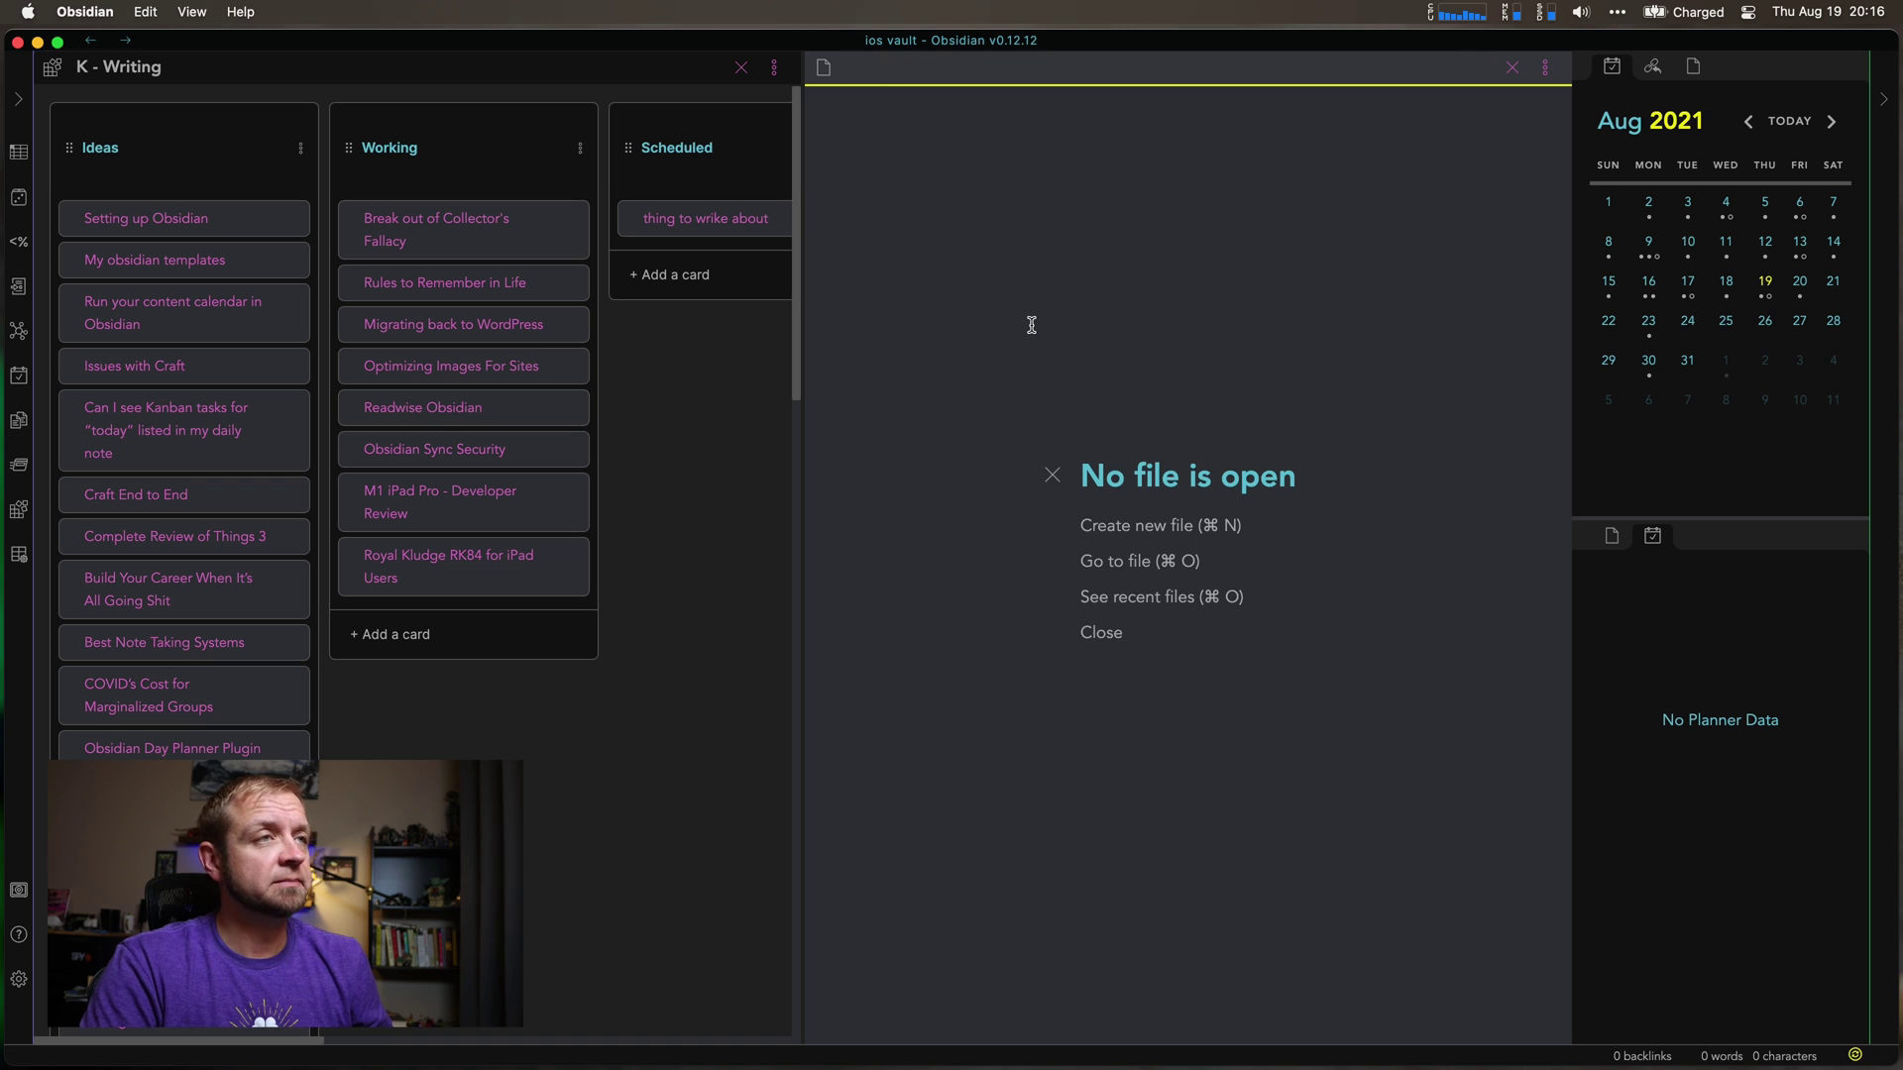
{"action": "key", "text": "super+w"}
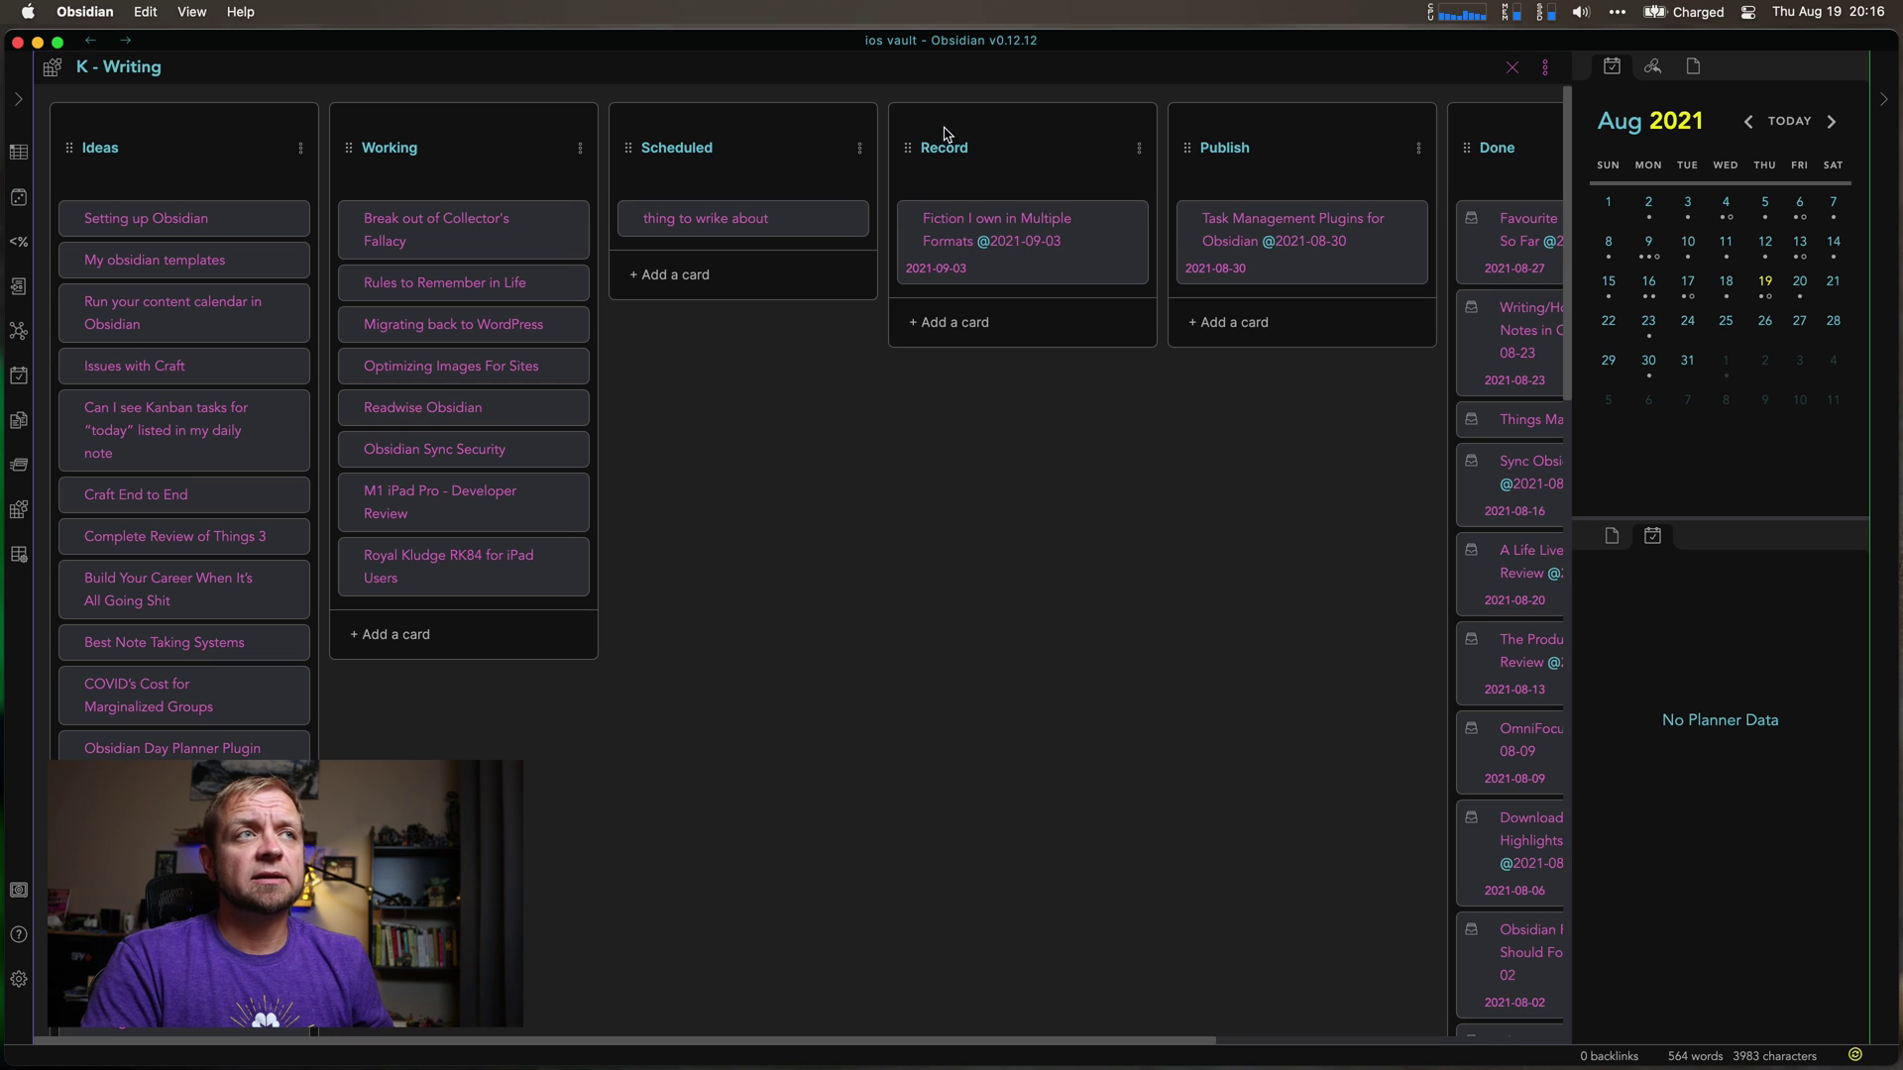
{"action": "left_click", "coordinate": [853, 216]}
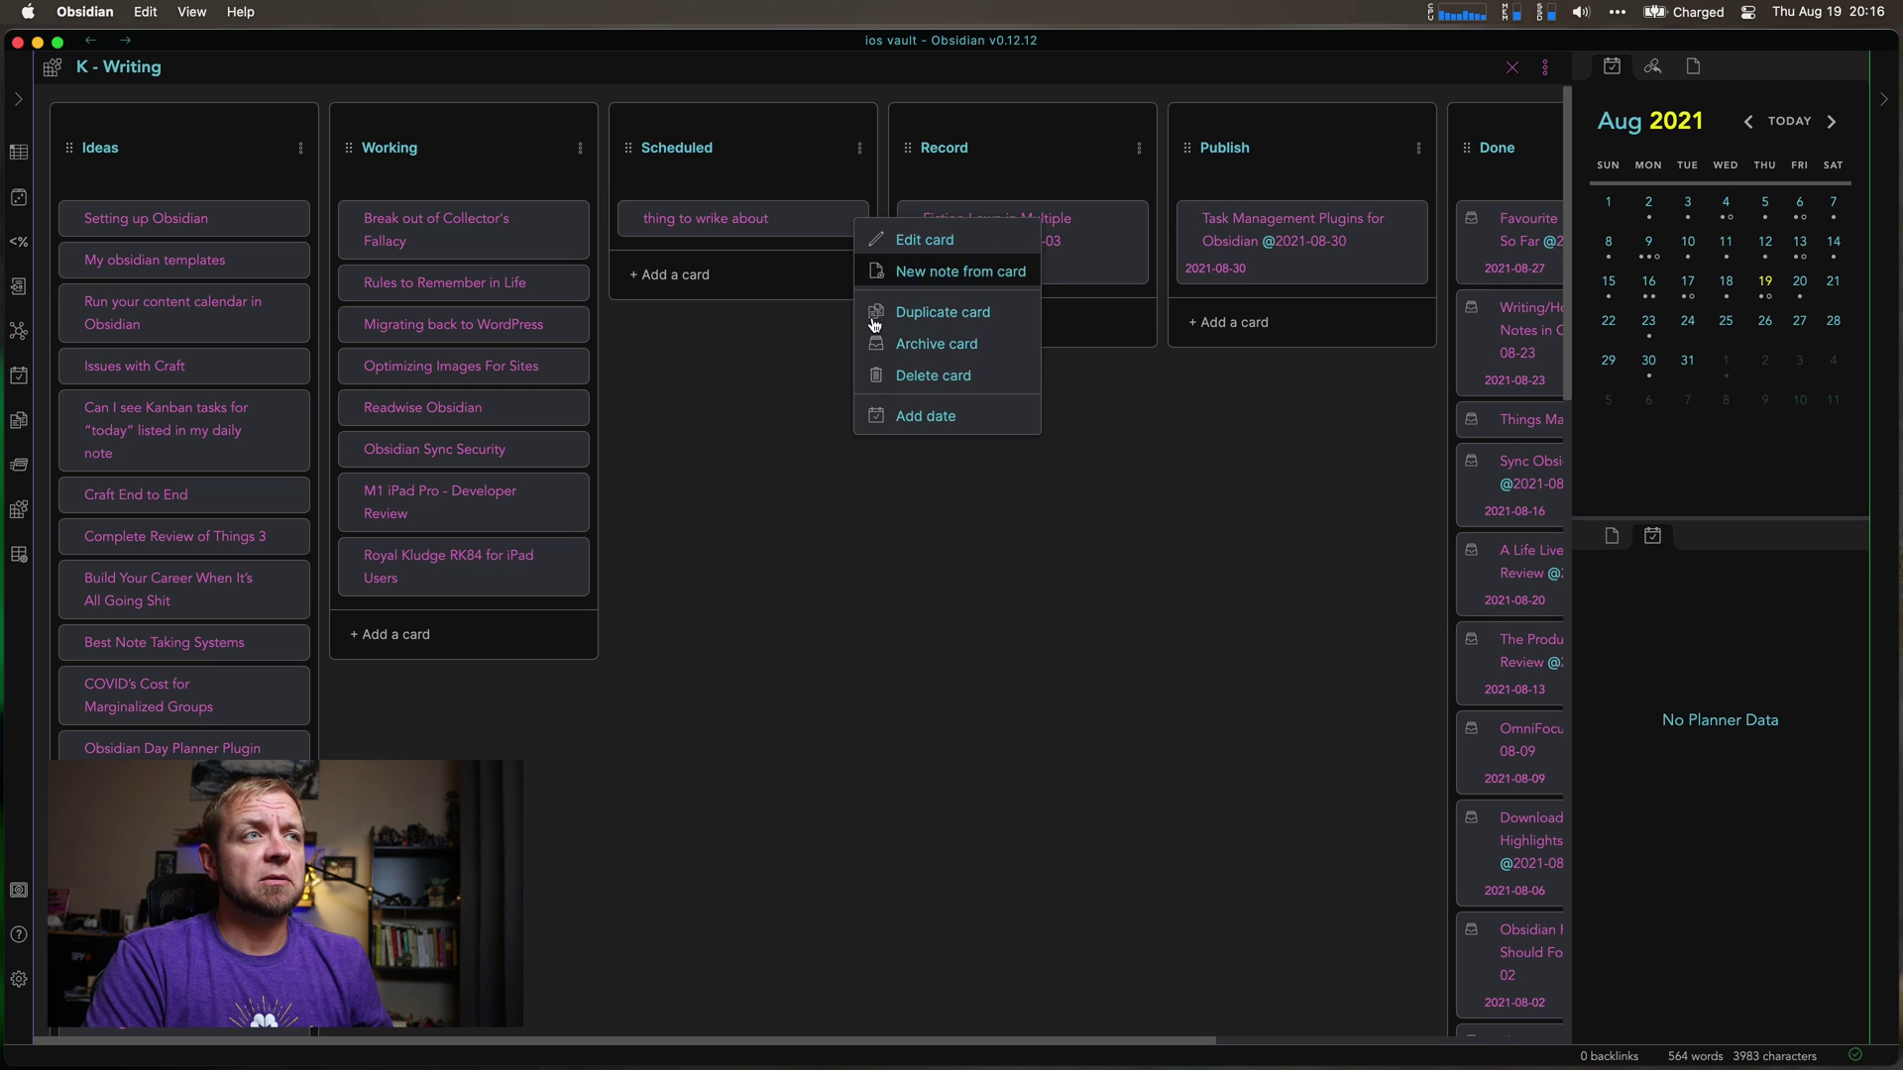
{"action": "left_click", "coordinate": [922, 383]}
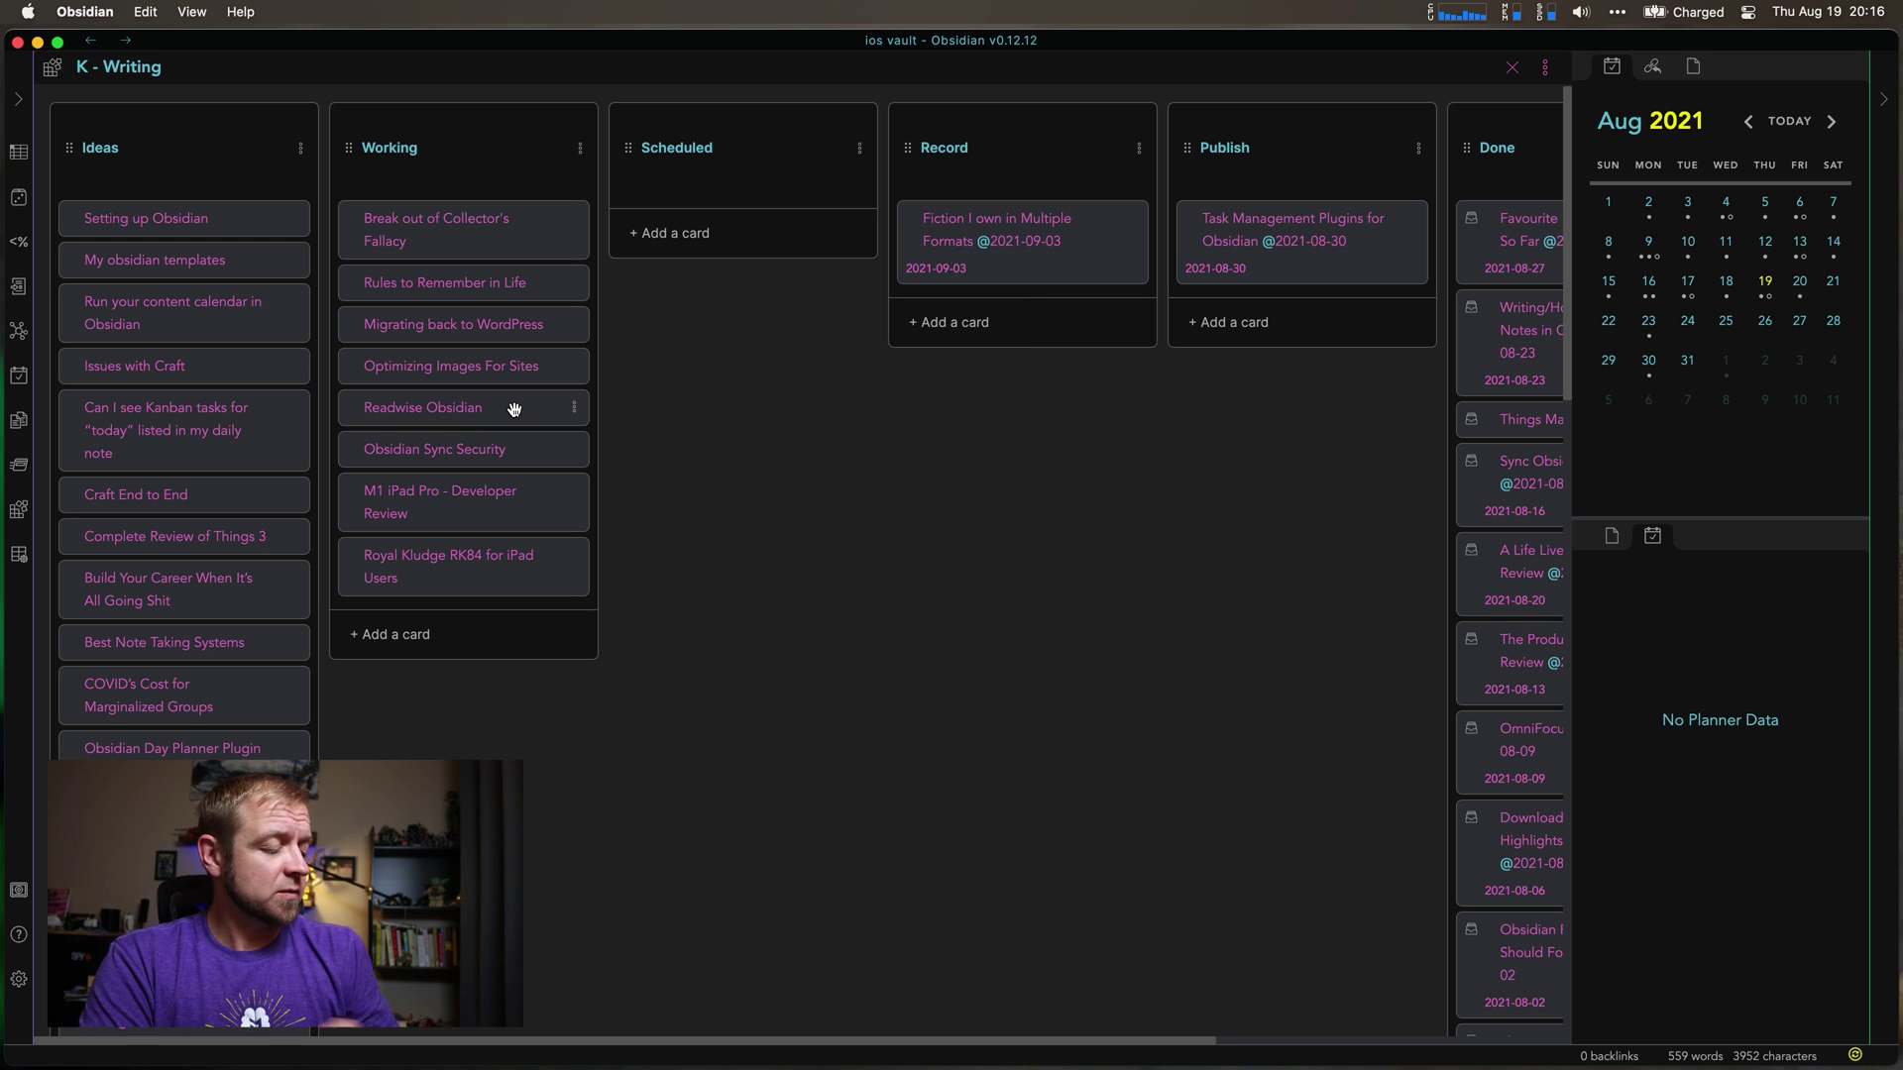
- Expand the file explorer, view the K - Camping board, then switch to the K - Home board
{"action": "left_click", "coordinate": [14, 101]}
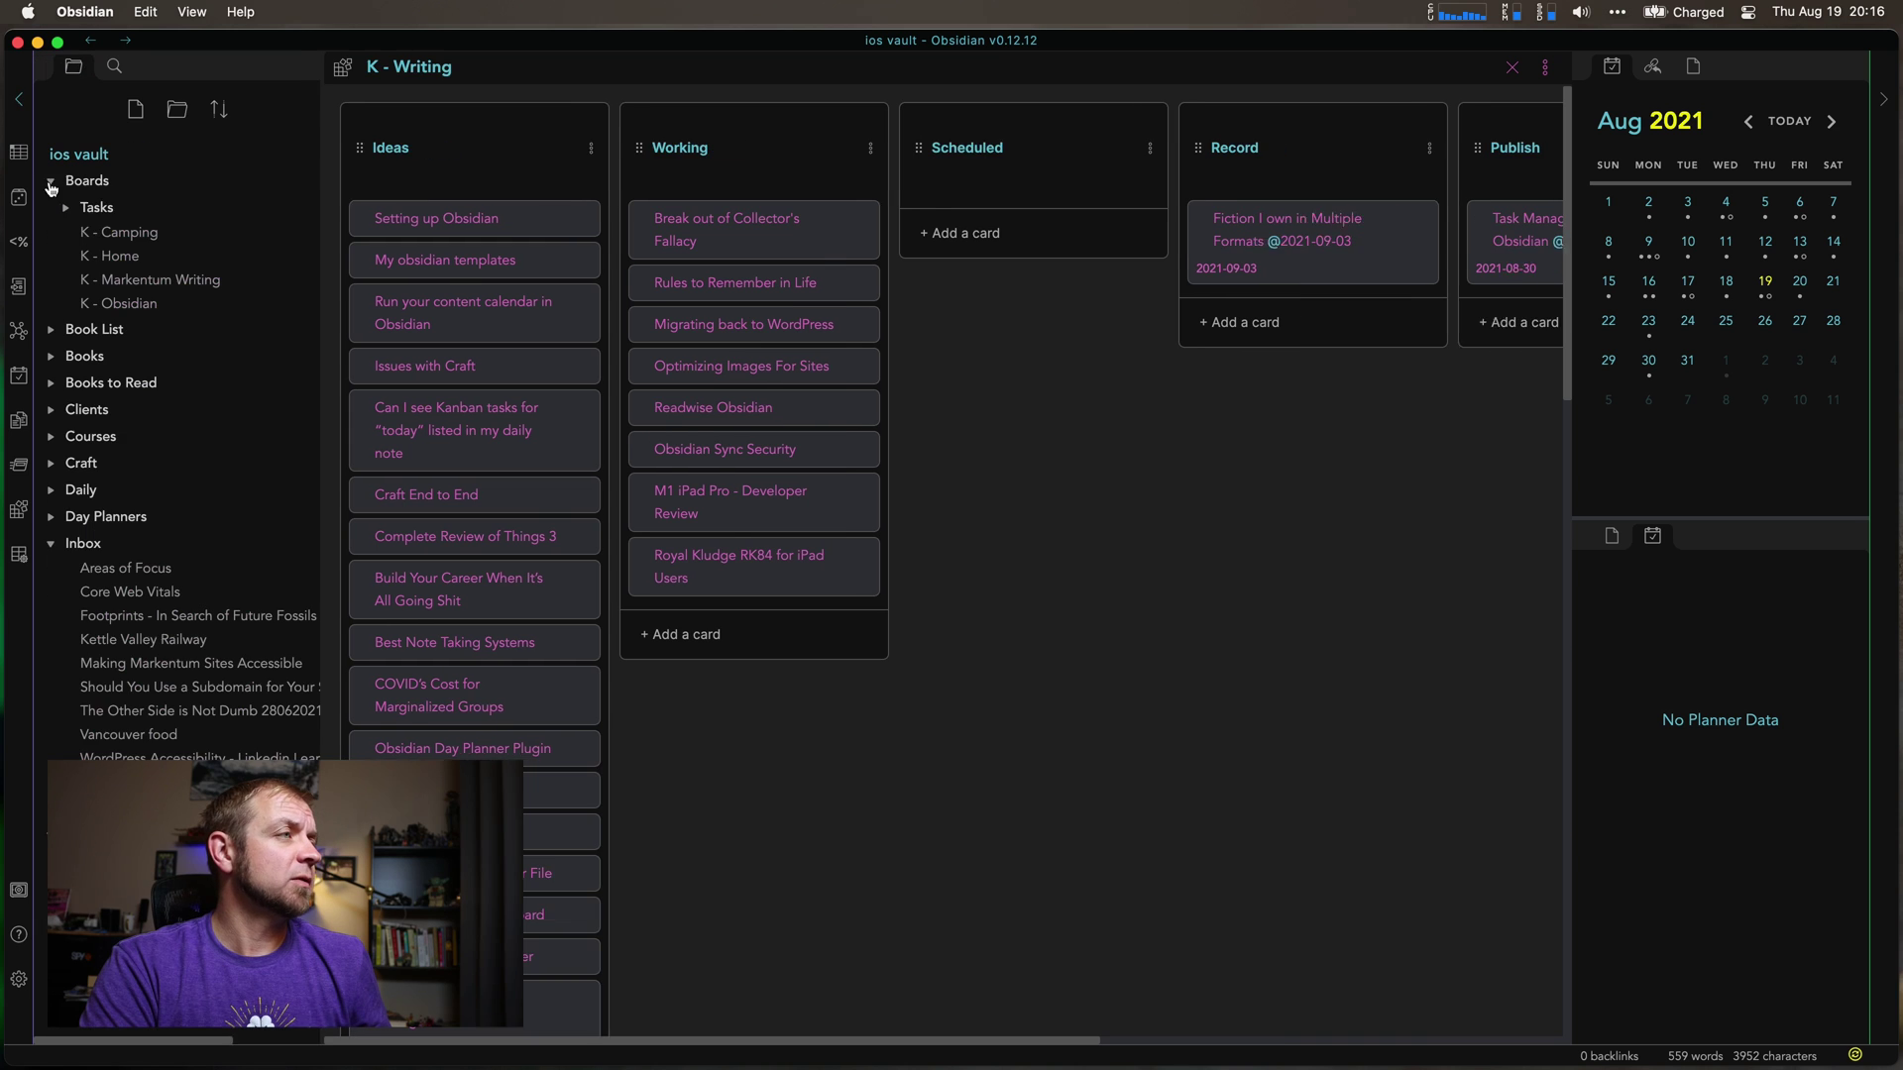
{"action": "left_click", "coordinate": [99, 234]}
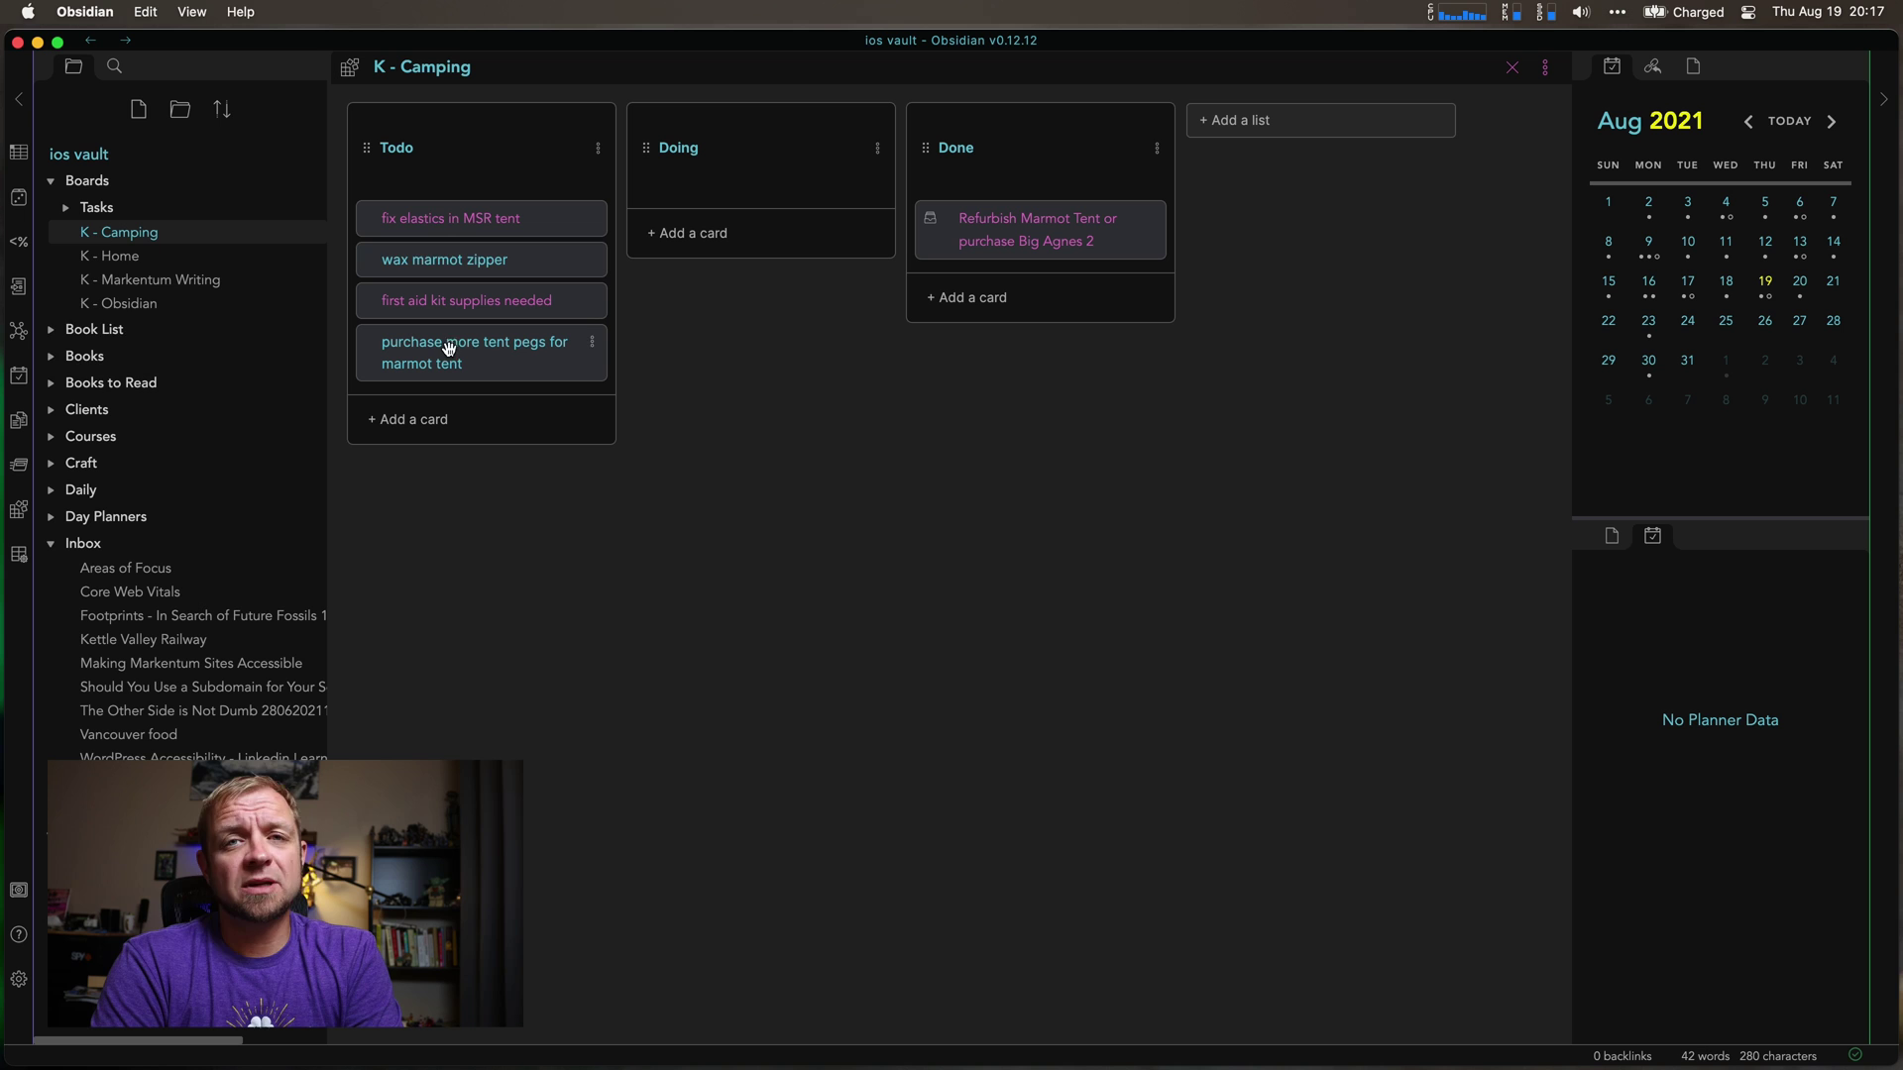
{"action": "left_click", "coordinate": [137, 261]}
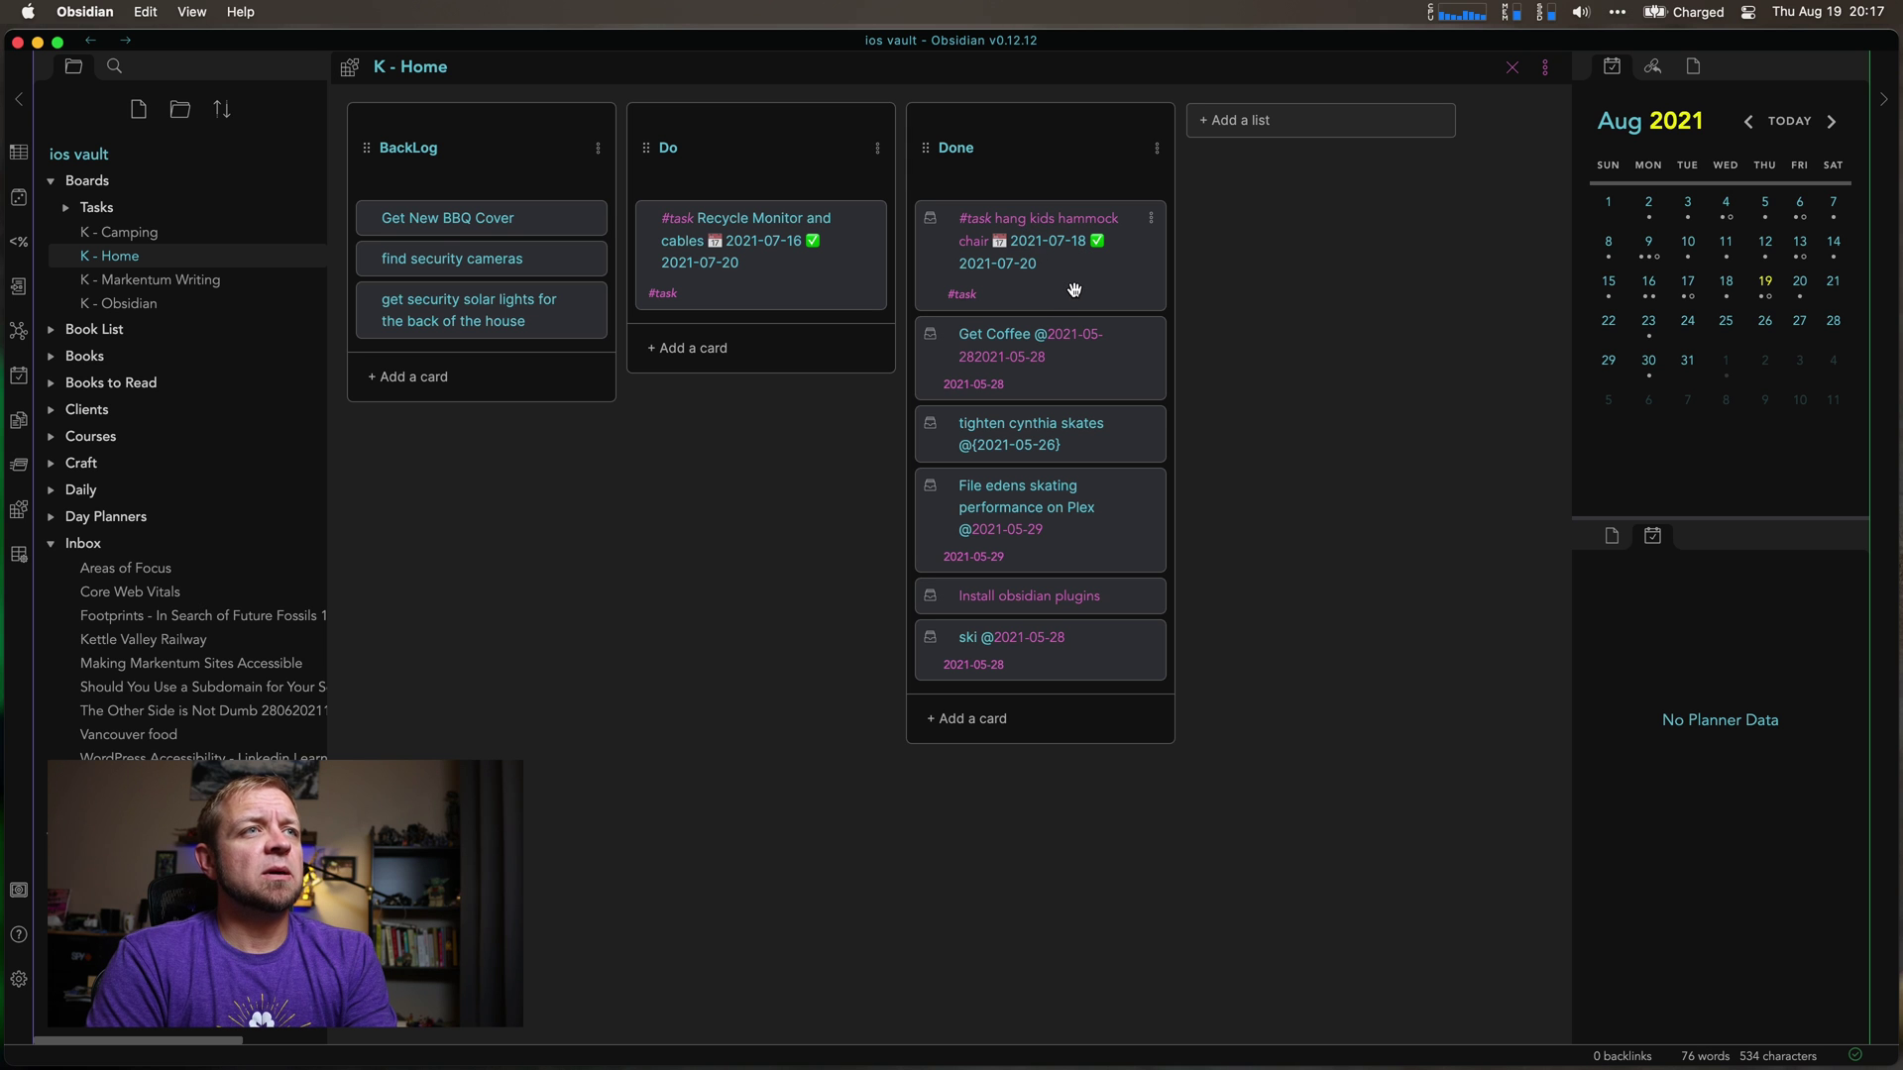
{"action": "left_click_drag", "start_coordinate": [1075, 289], "coordinate": [1024, 227]}
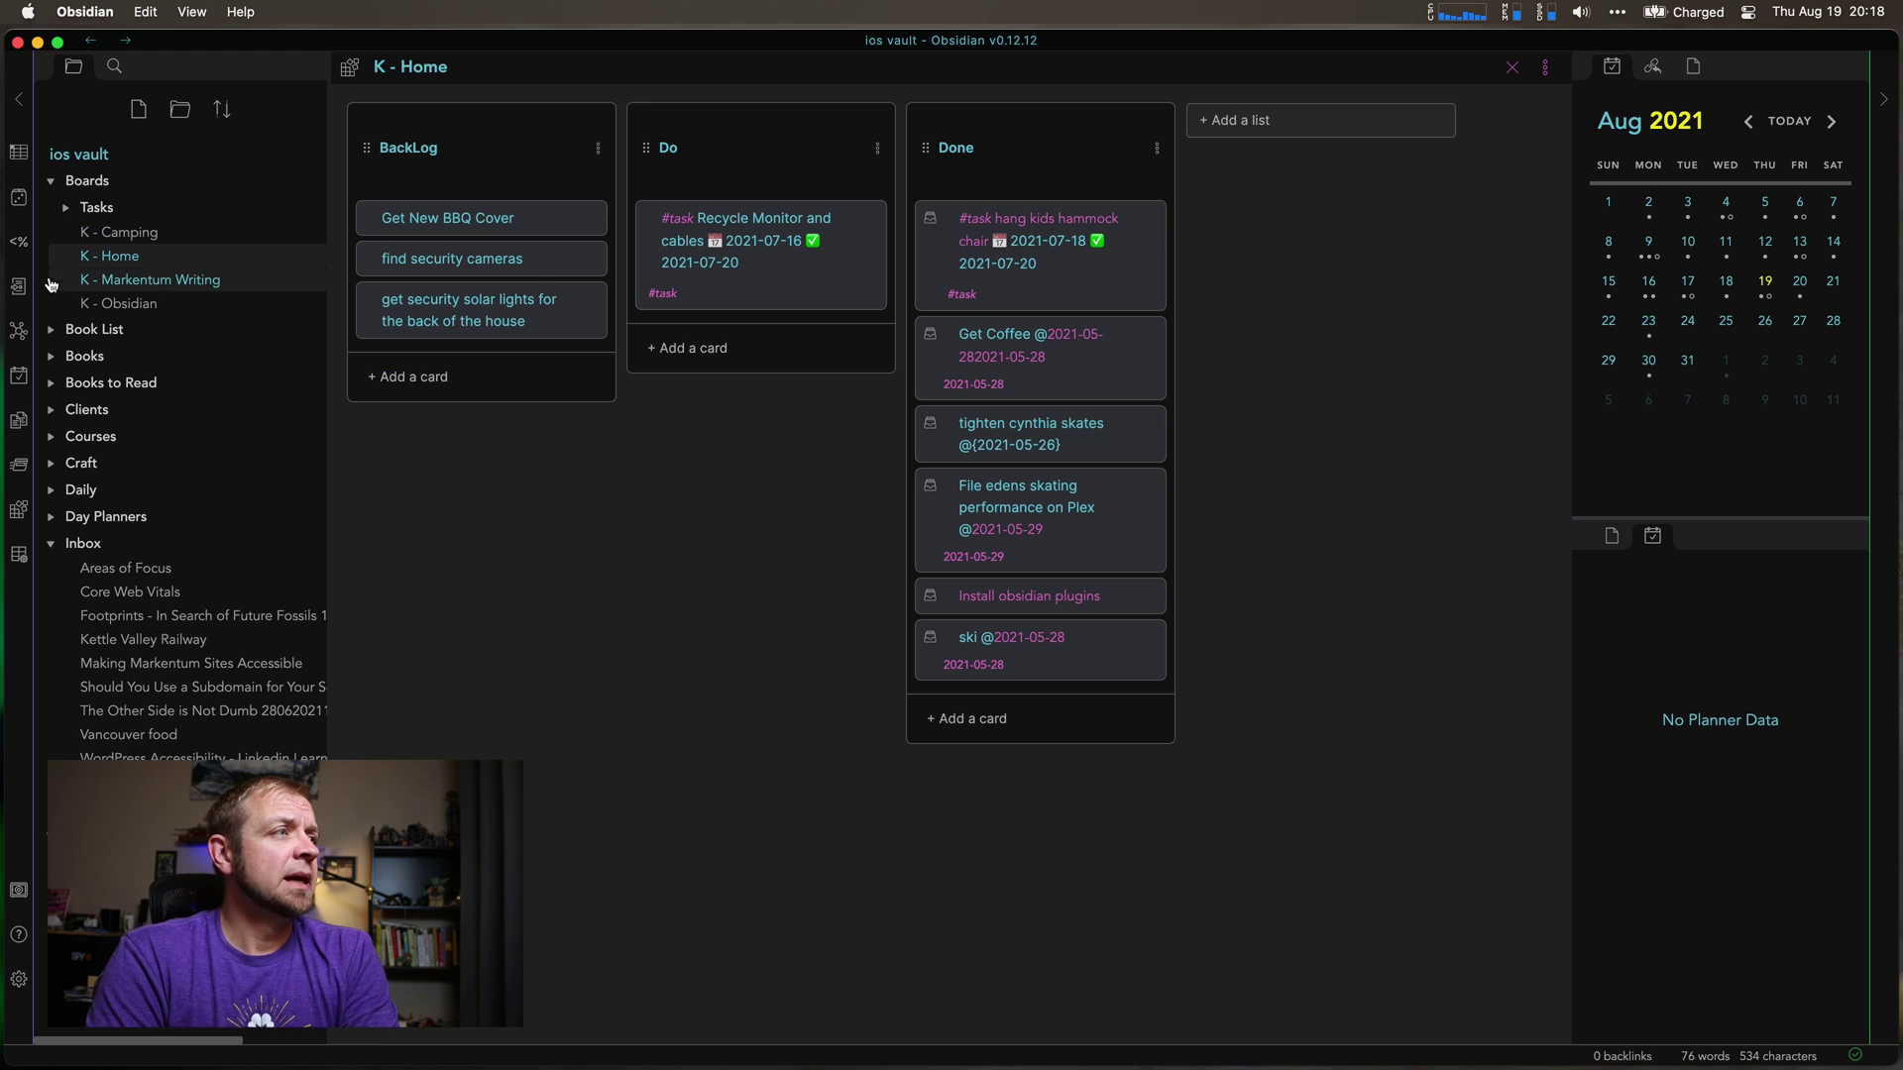
- Open the K - Obsidian board from the Boards folder to see its ToDo and Done lists
{"action": "left_click", "coordinate": [94, 303]}
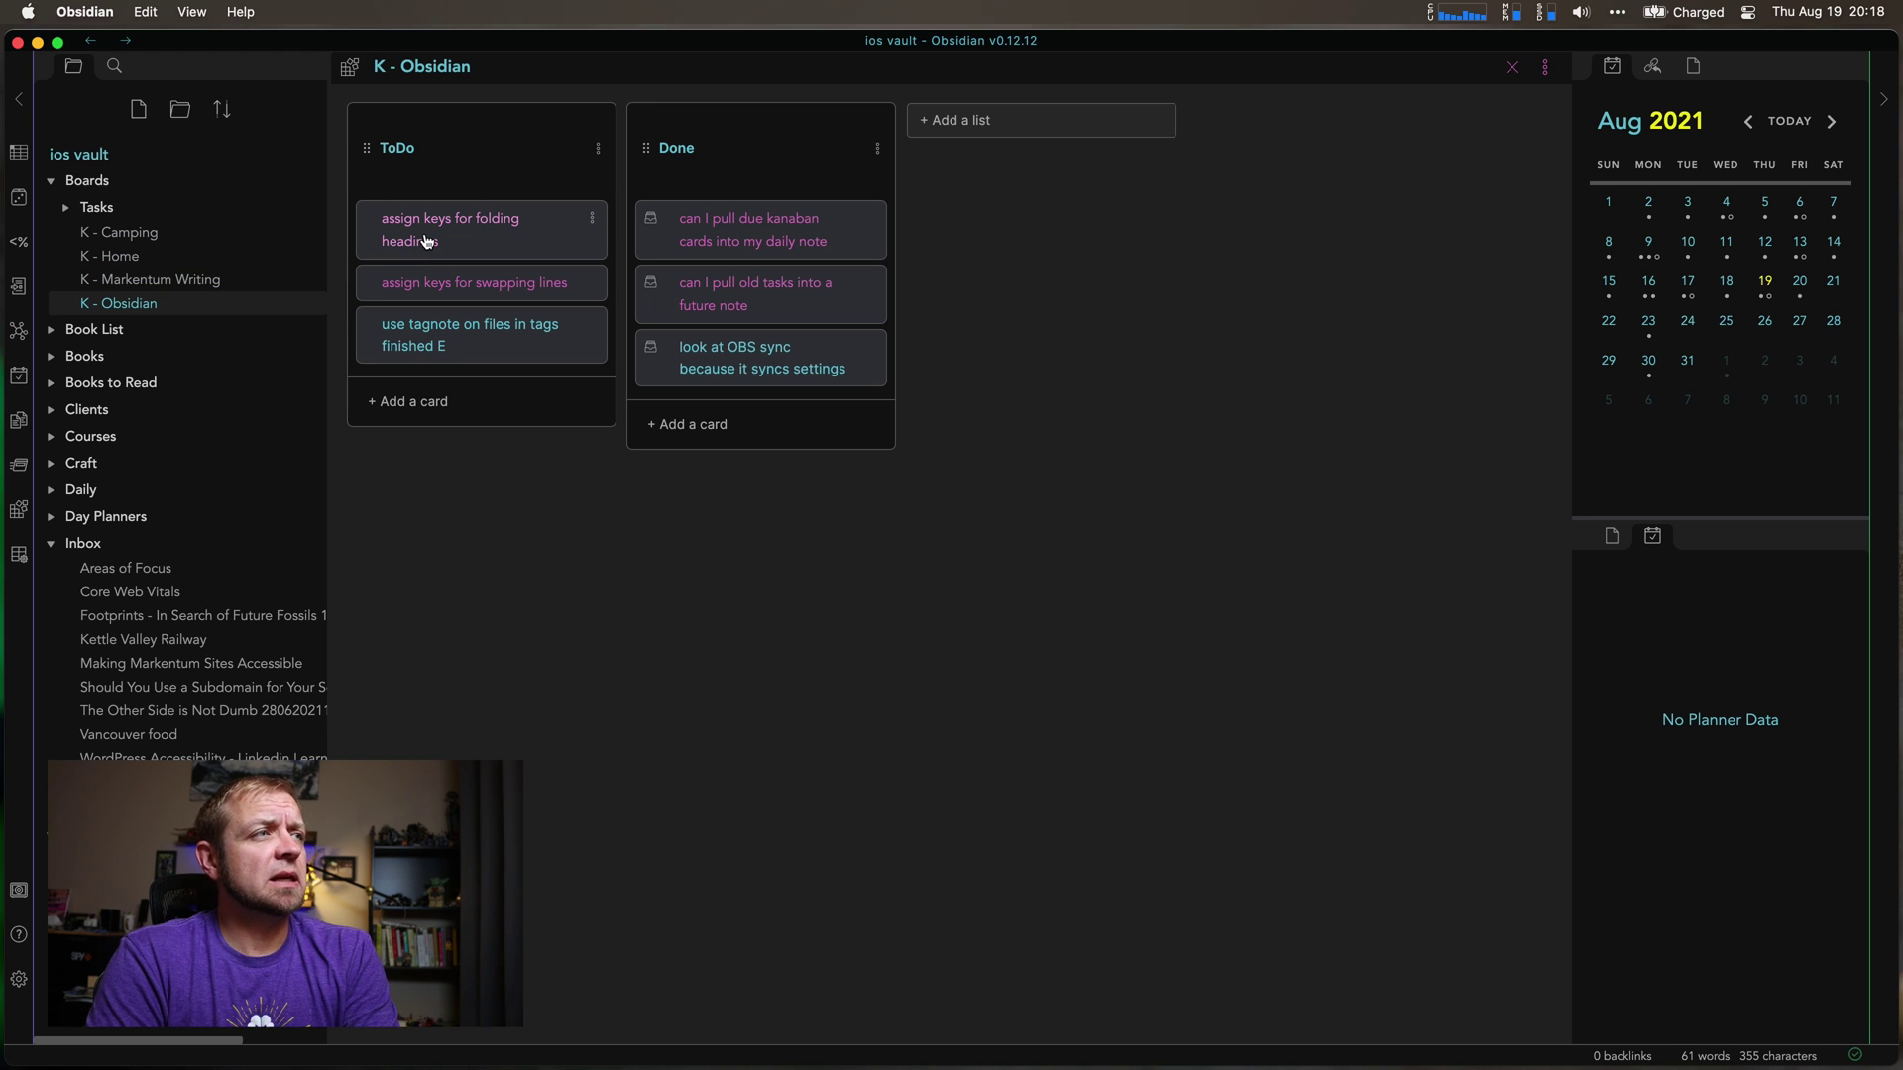